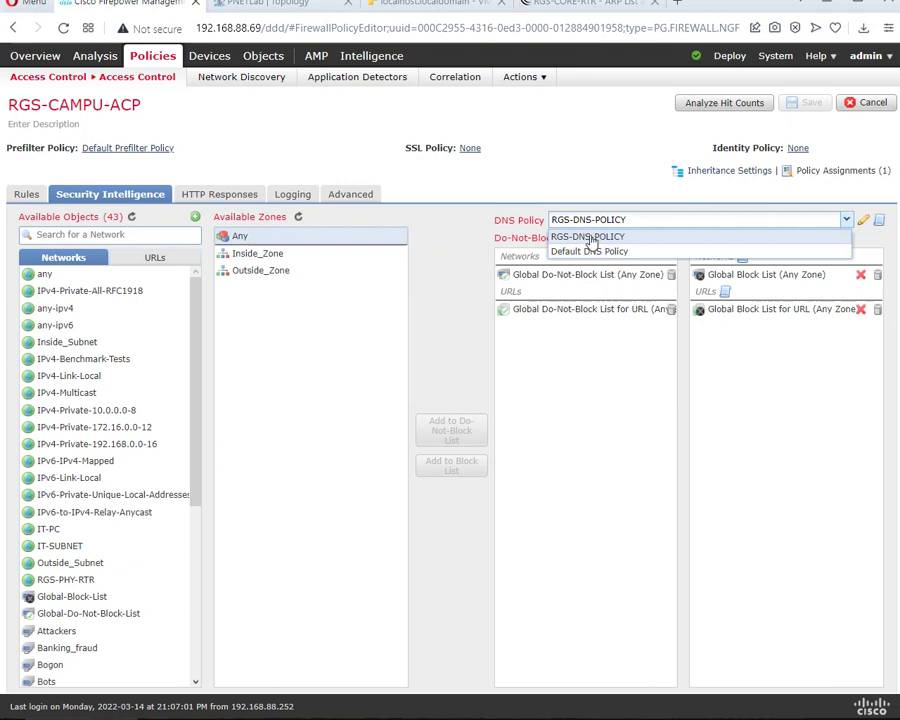
Leave the DNS policy selection unchanged and show the access control rules of RGS-CAMPU-ACP.
{"action": "left_click", "coordinate": [510, 184]}
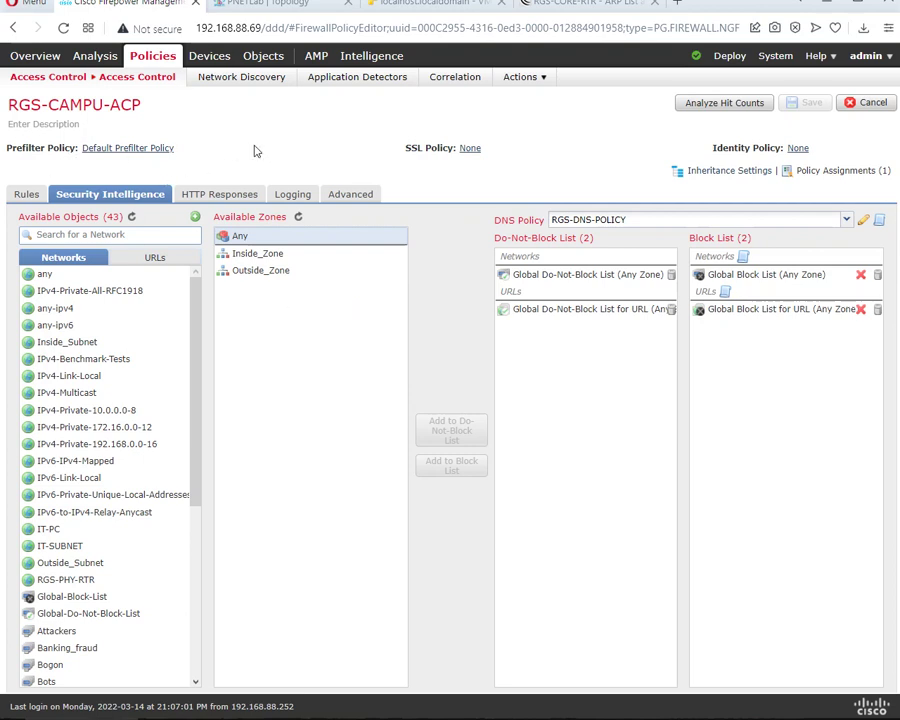
{"action": "left_click", "coordinate": [30, 196]}
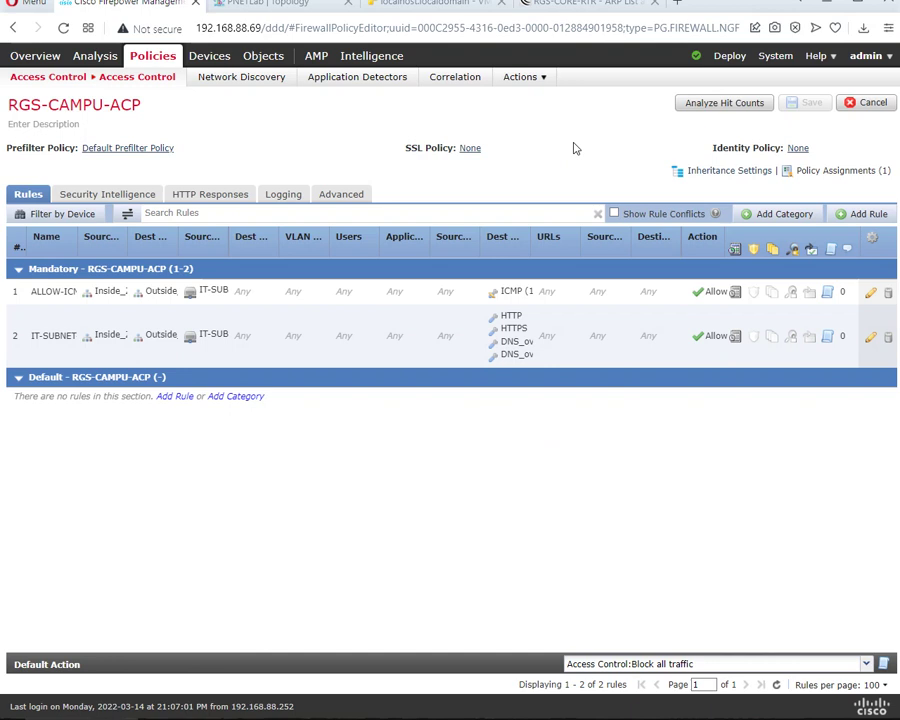
Open the Security Intelligence URL Lists and Feeds in object management.
{"action": "mouse_move", "coordinate": [277, 66]}
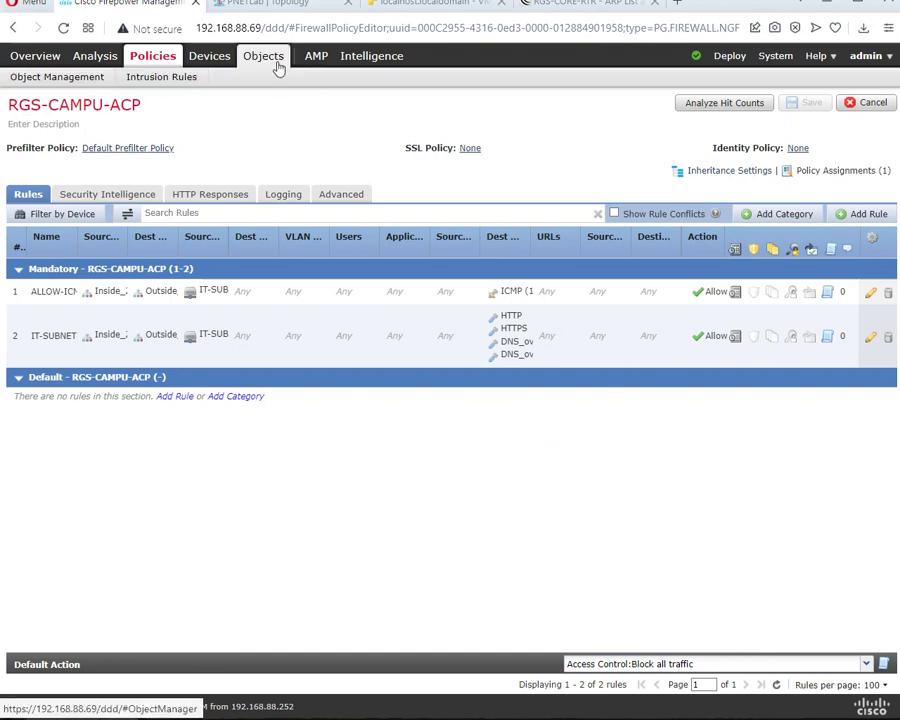
{"action": "left_click", "coordinate": [92, 82]}
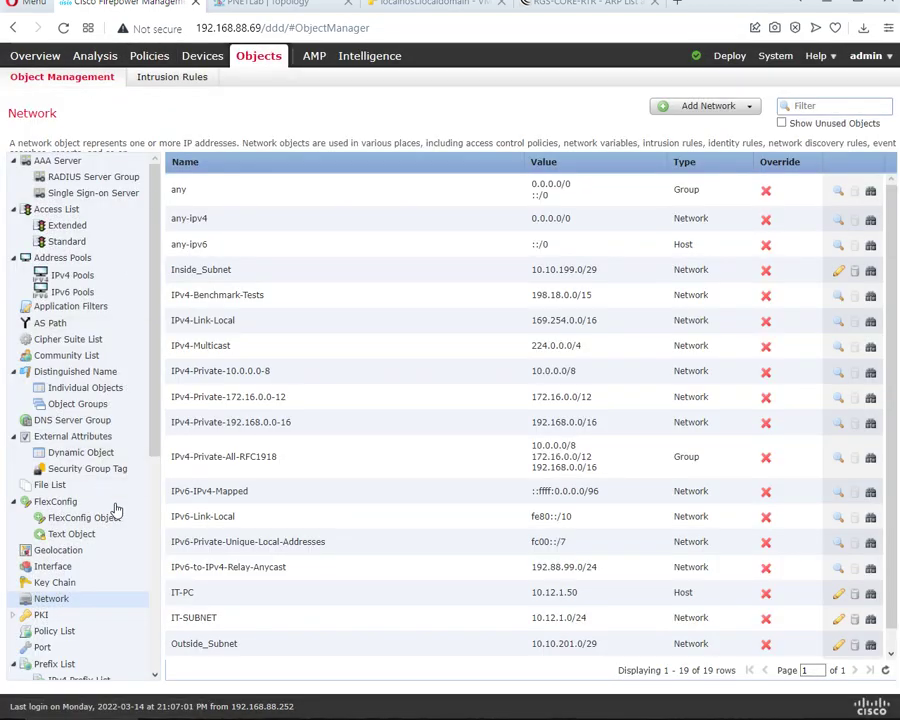
{"action": "scroll", "coordinate": [116, 510], "scroll_direction": "down", "scroll_amount": 4}
{"action": "scroll", "coordinate": [119, 517], "scroll_direction": "down", "scroll_amount": 1}
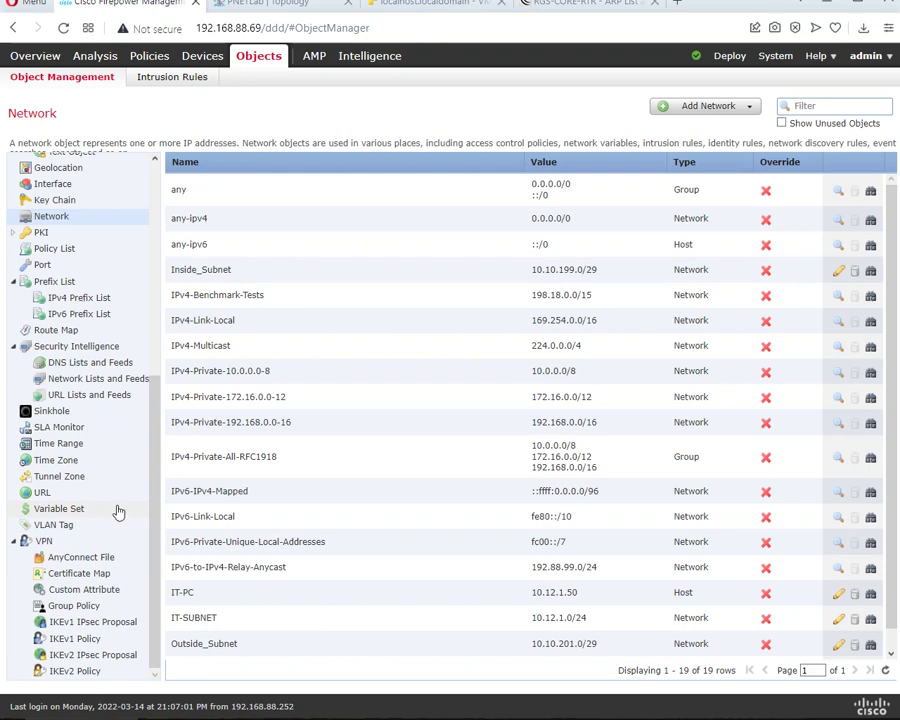
{"action": "left_click", "coordinate": [128, 402]}
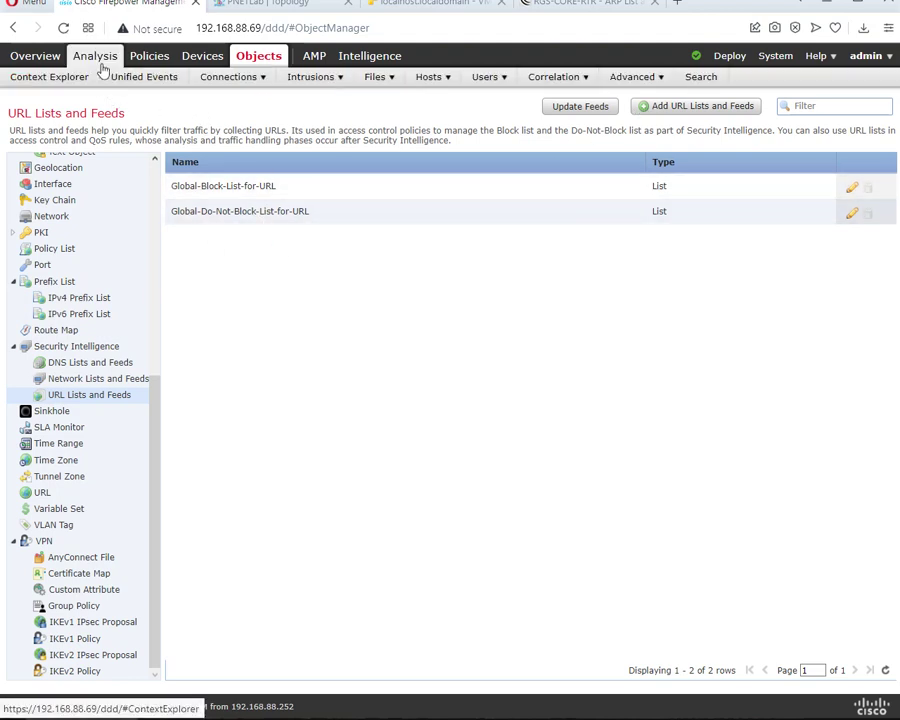
Reopen the RGS-CAMPU-ACP access control policy and start a new rule, showing its URL conditions.
{"action": "mouse_move", "coordinate": [148, 62]}
{"action": "mouse_move", "coordinate": [62, 76]}
{"action": "left_click", "coordinate": [48, 97]}
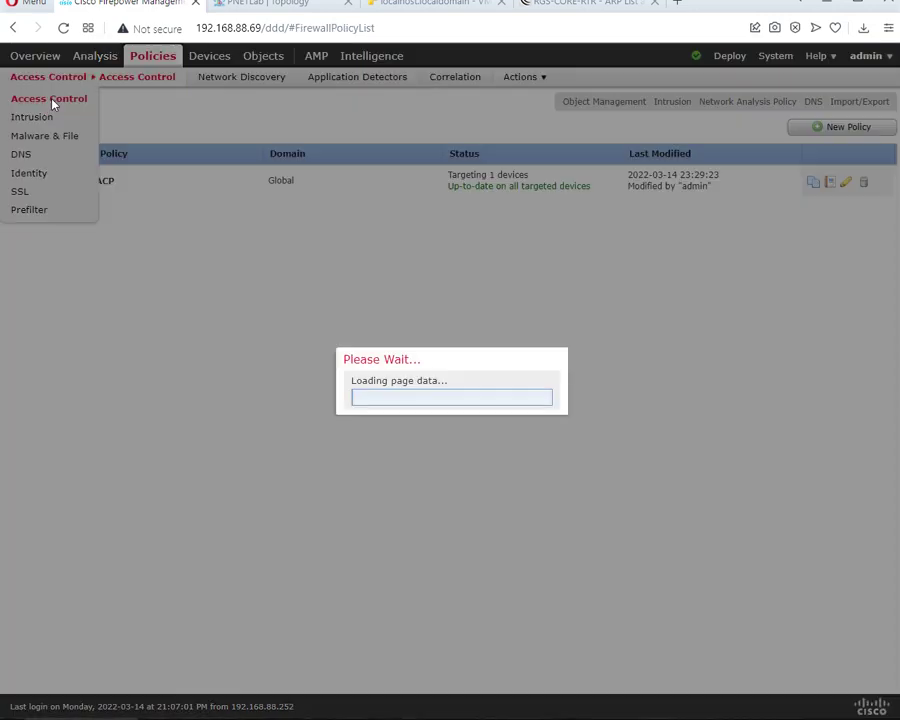
{"action": "left_click", "coordinate": [179, 182]}
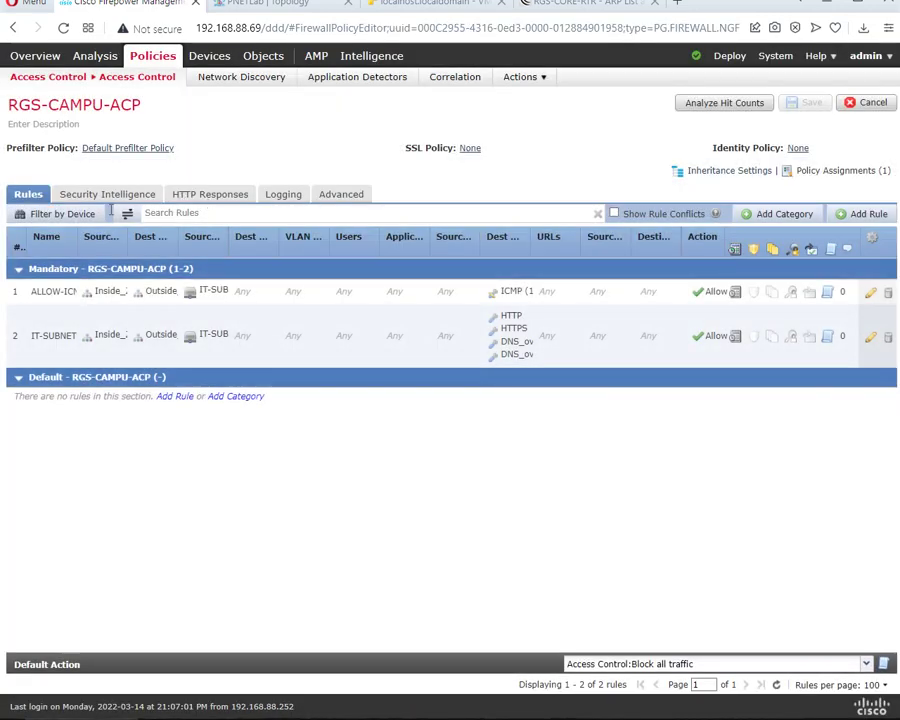
{"action": "left_click", "coordinate": [868, 214]}
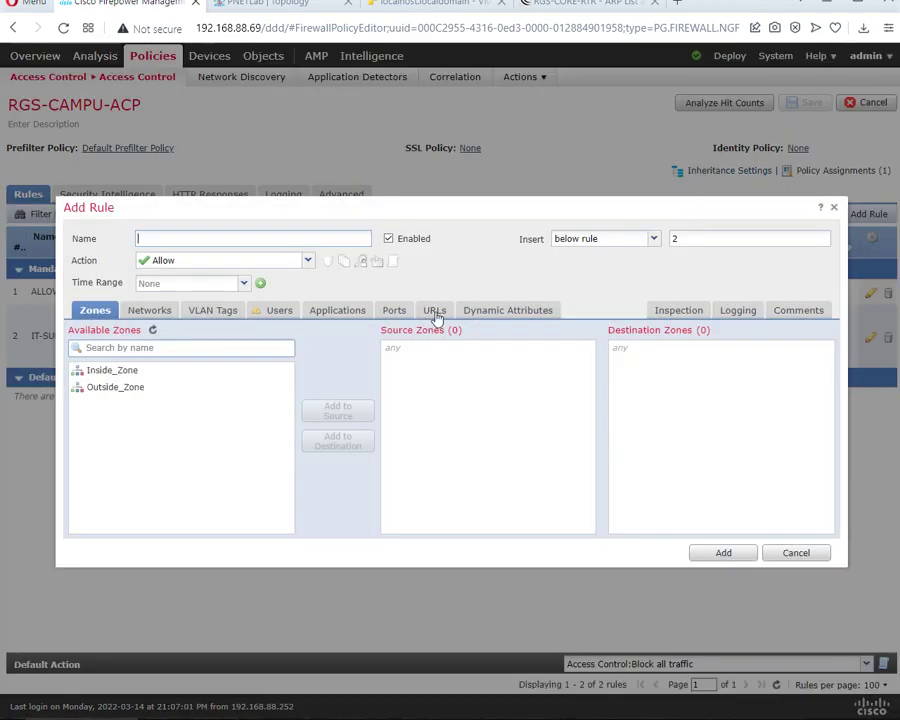
{"action": "left_click", "coordinate": [434, 312]}
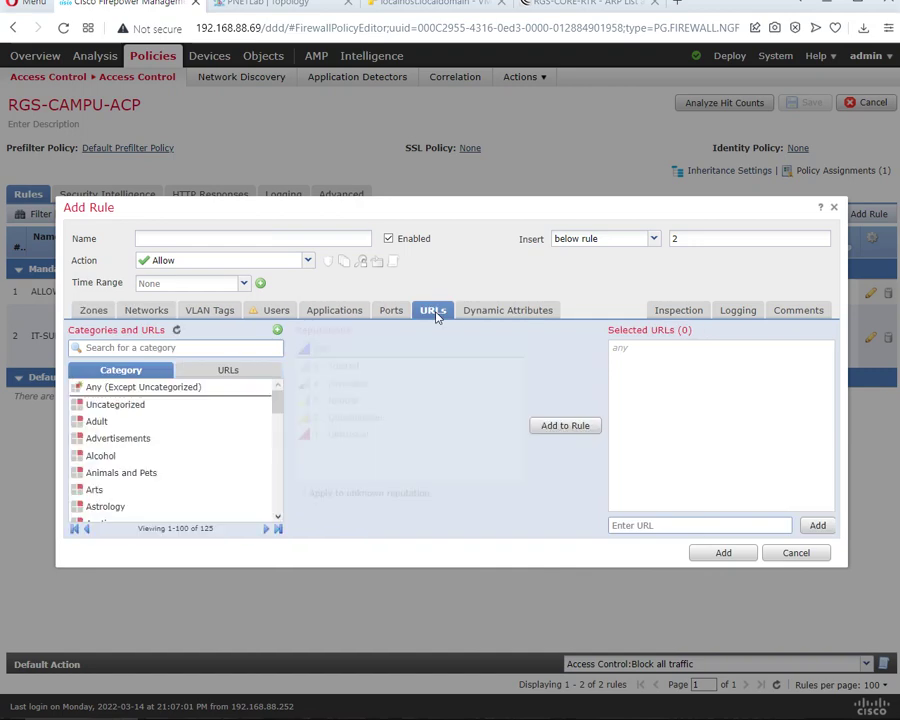
Examine the list of available URL categories for the new rule.
{"action": "scroll", "coordinate": [184, 455], "scroll_direction": "down", "scroll_amount": 10}
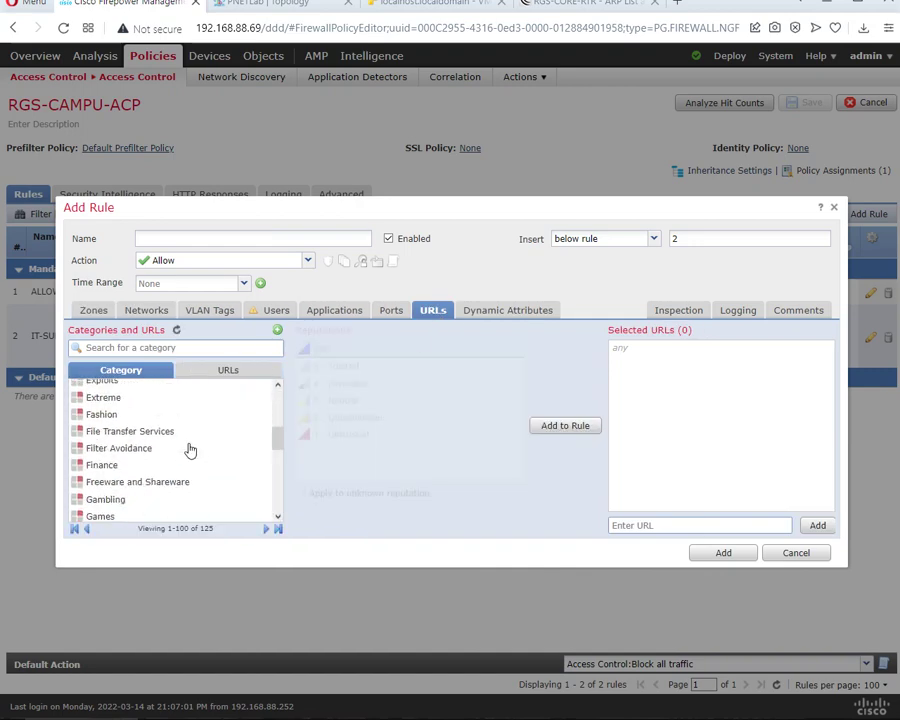
{"action": "scroll", "coordinate": [192, 450], "scroll_direction": "up", "scroll_amount": 6}
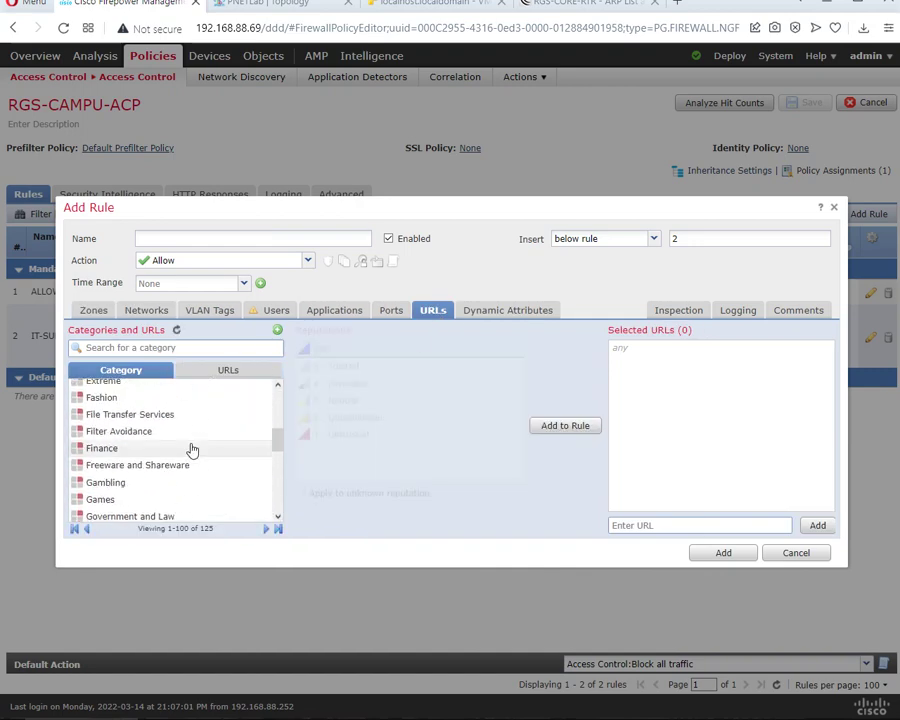
{"action": "scroll", "coordinate": [192, 450], "scroll_direction": "down", "scroll_amount": 15}
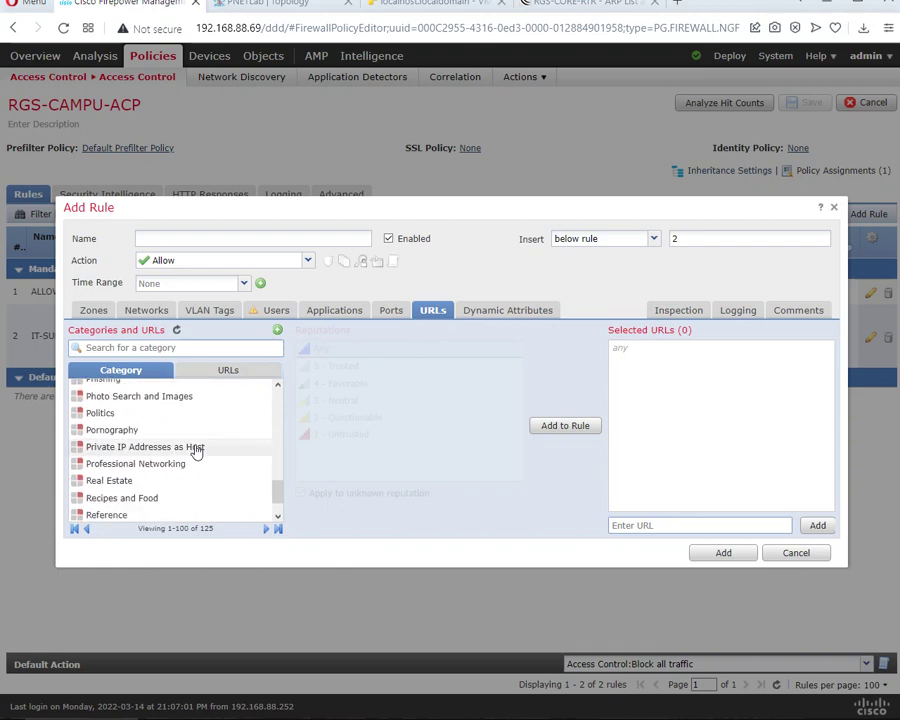
{"action": "scroll", "coordinate": [196, 450], "scroll_direction": "down", "scroll_amount": 5}
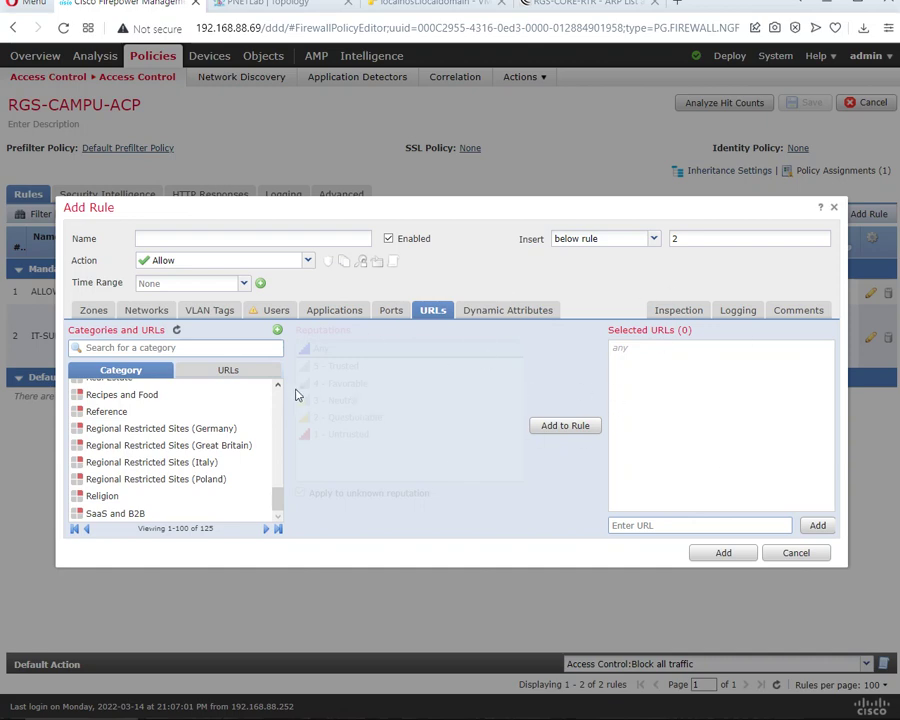
{"action": "scroll", "coordinate": [250, 408], "scroll_direction": "up", "scroll_amount": 4}
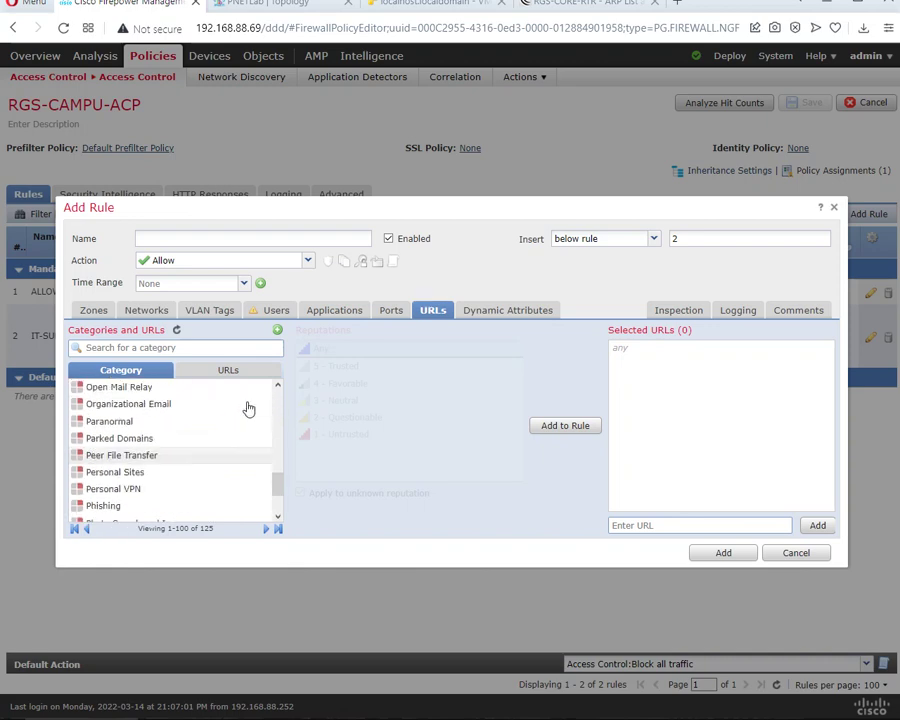
{"action": "scroll", "coordinate": [214, 432], "scroll_direction": "up", "scroll_amount": 10}
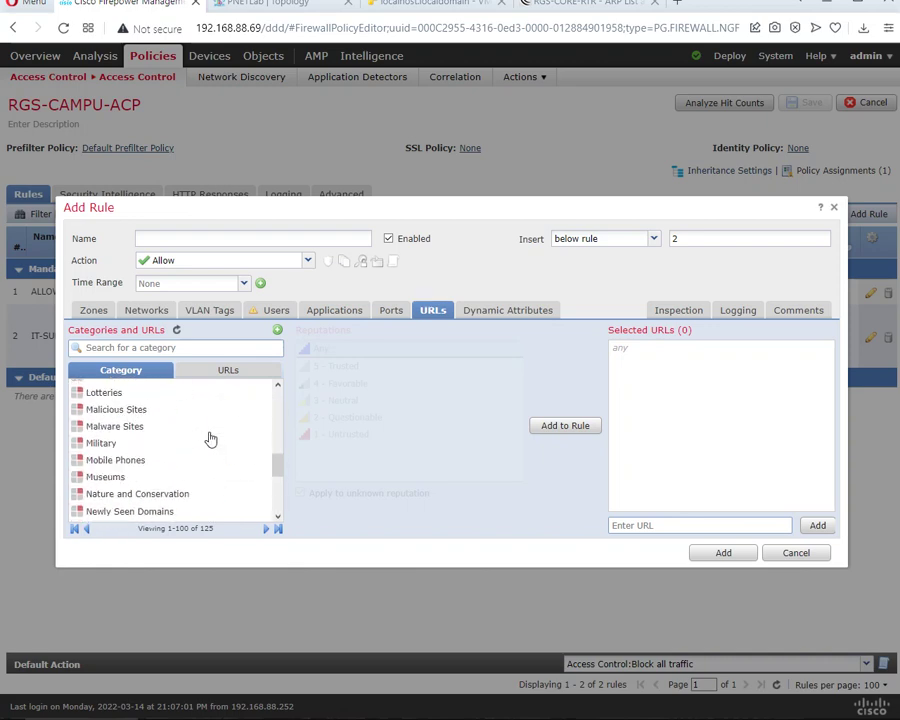
{"action": "scroll", "coordinate": [197, 422], "scroll_direction": "up", "scroll_amount": 6}
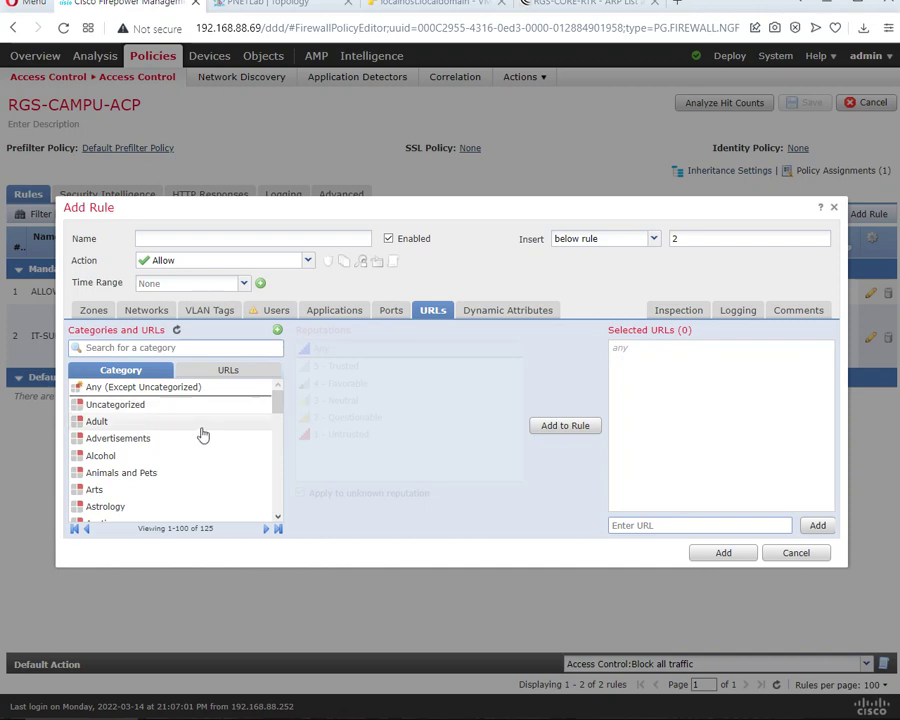
{"action": "scroll", "coordinate": [200, 432], "scroll_direction": "down", "scroll_amount": 10}
{"action": "scroll", "coordinate": [200, 432], "scroll_direction": "up", "scroll_amount": 8}
{"action": "scroll", "coordinate": [190, 425], "scroll_direction": "up", "scroll_amount": 3}
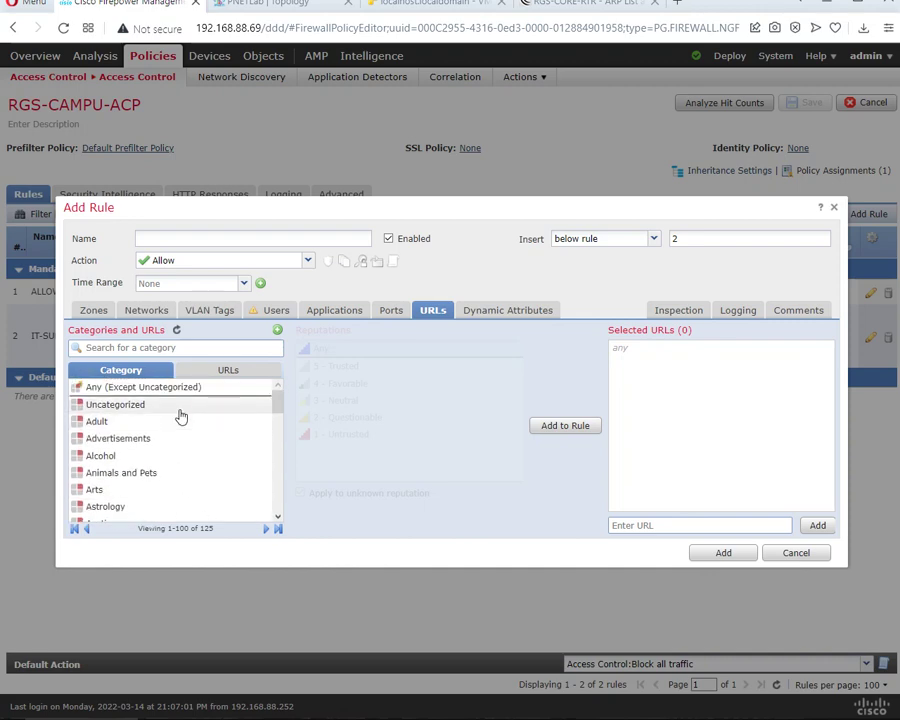
Select Uncategorized, Adult, Advertisements, Alcohol, and Animals and Pets in turn to inspect the reputation levels they offer.
{"action": "left_click", "coordinate": [145, 413]}
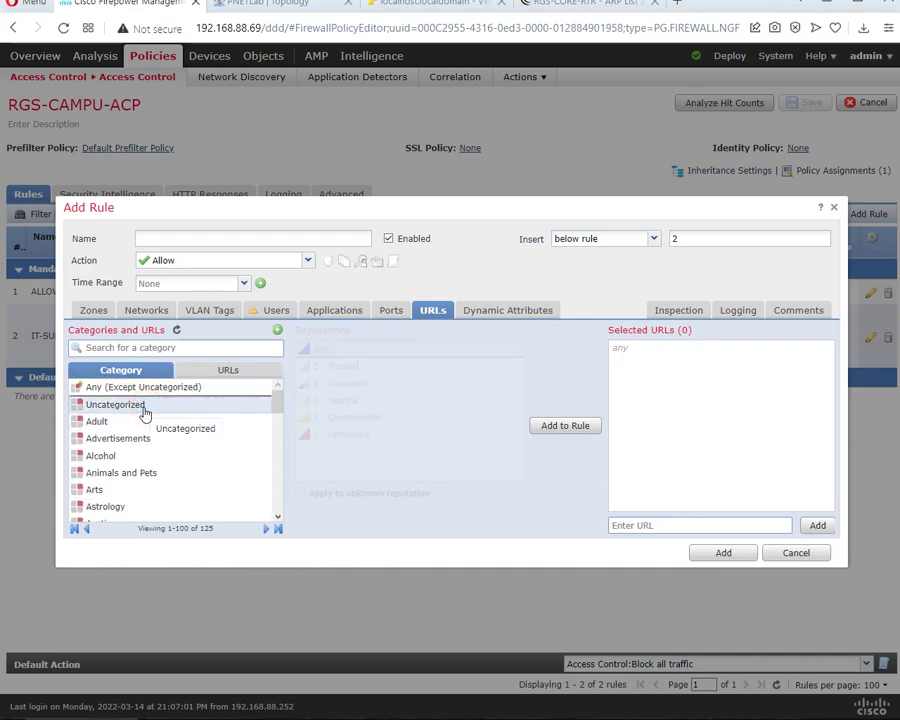
{"action": "left_click", "coordinate": [148, 425]}
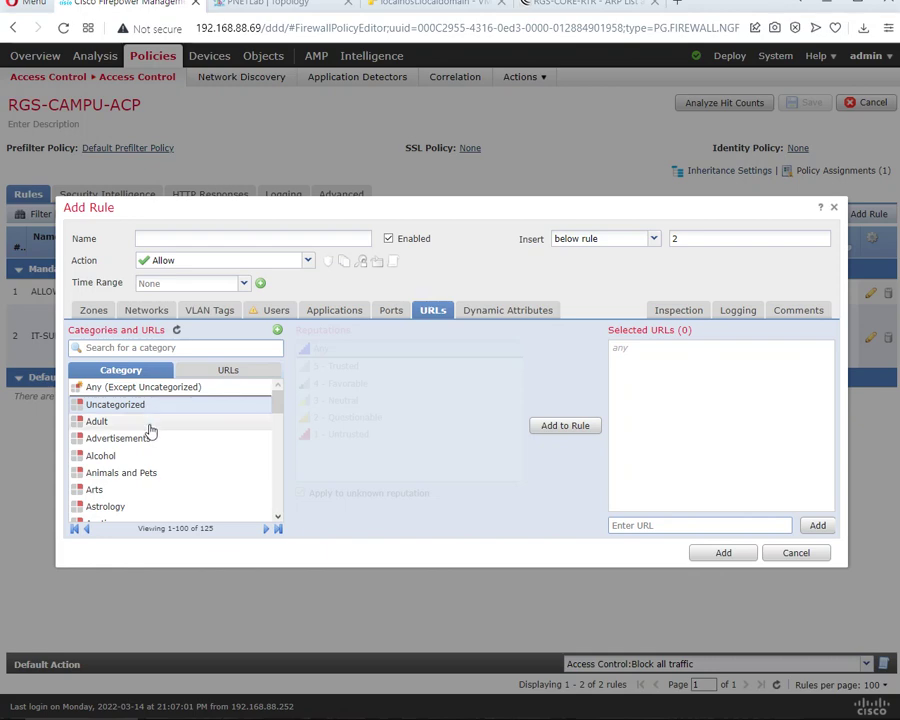
{"action": "left_click", "coordinate": [166, 438]}
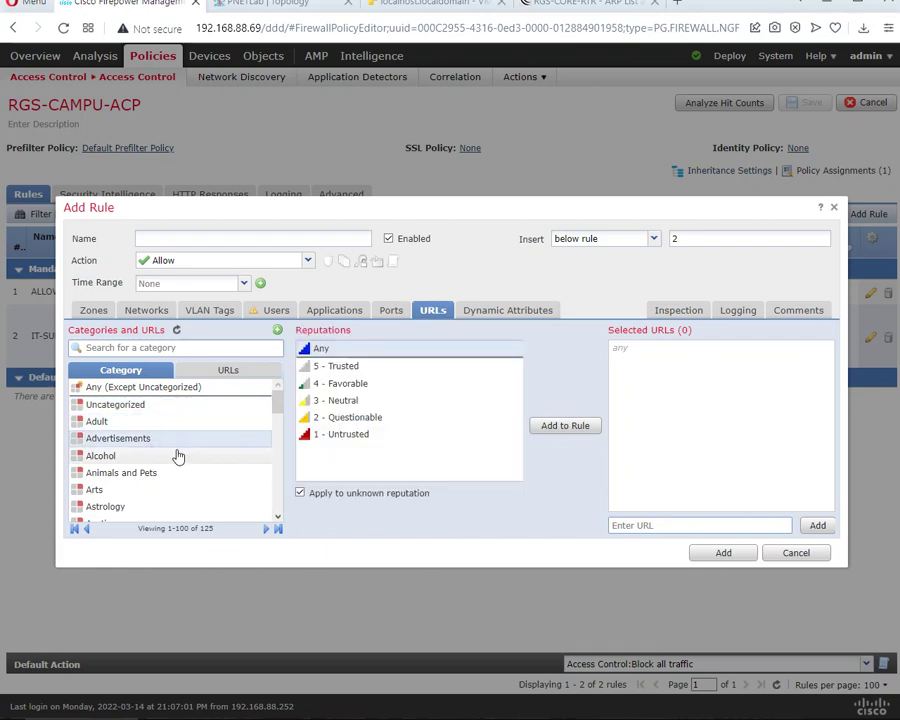
{"action": "left_click", "coordinate": [176, 456]}
{"action": "left_click", "coordinate": [176, 470]}
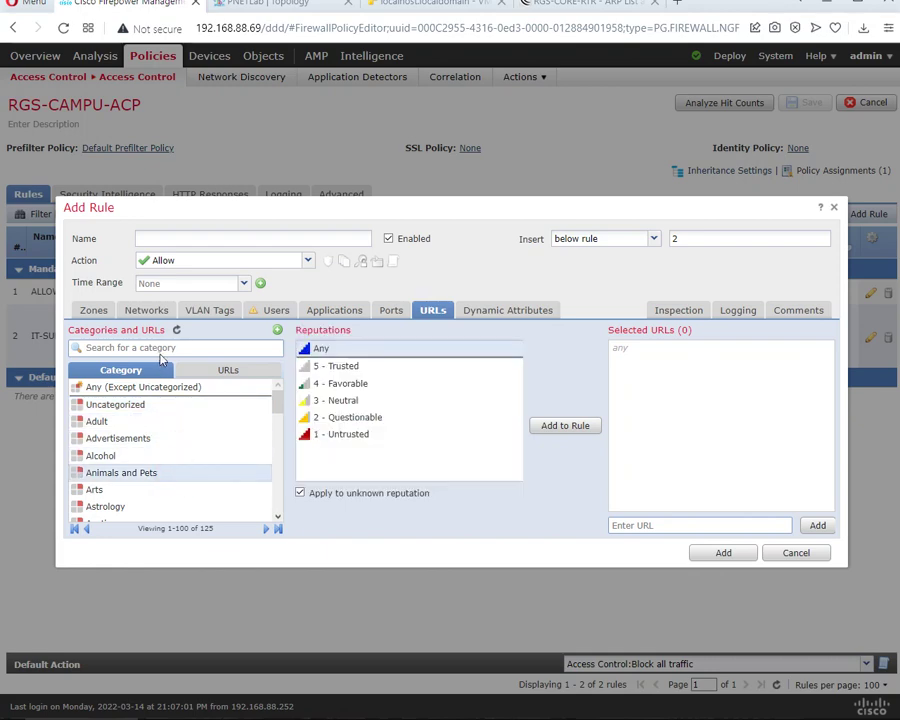
Search the URL categories for "social" and select Social Networking to view its reputation levels.
{"action": "left_click", "coordinate": [165, 350]}
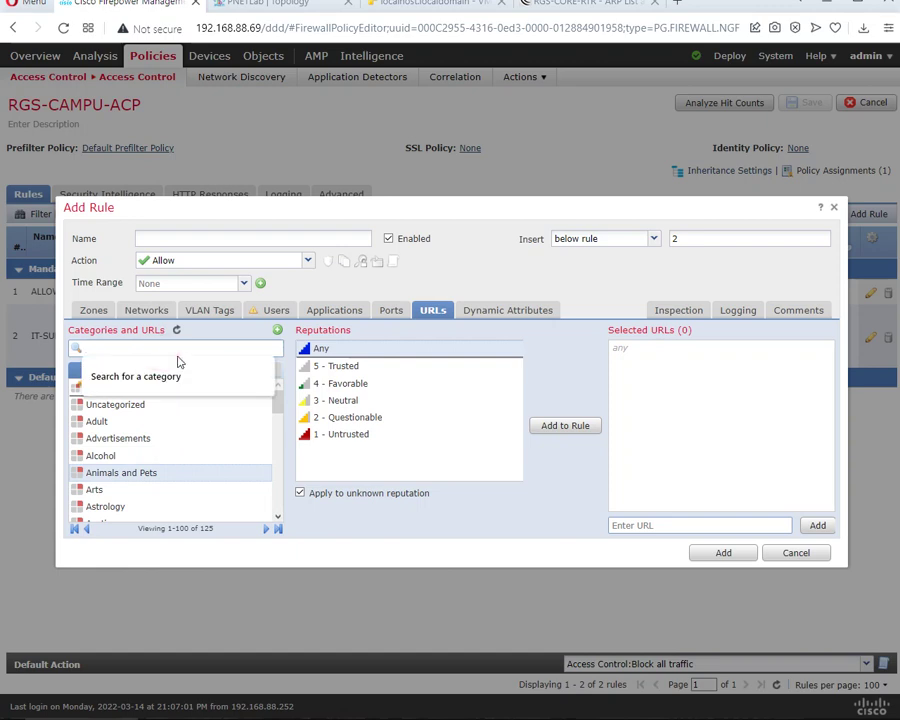
{"action": "type", "text": "social"}
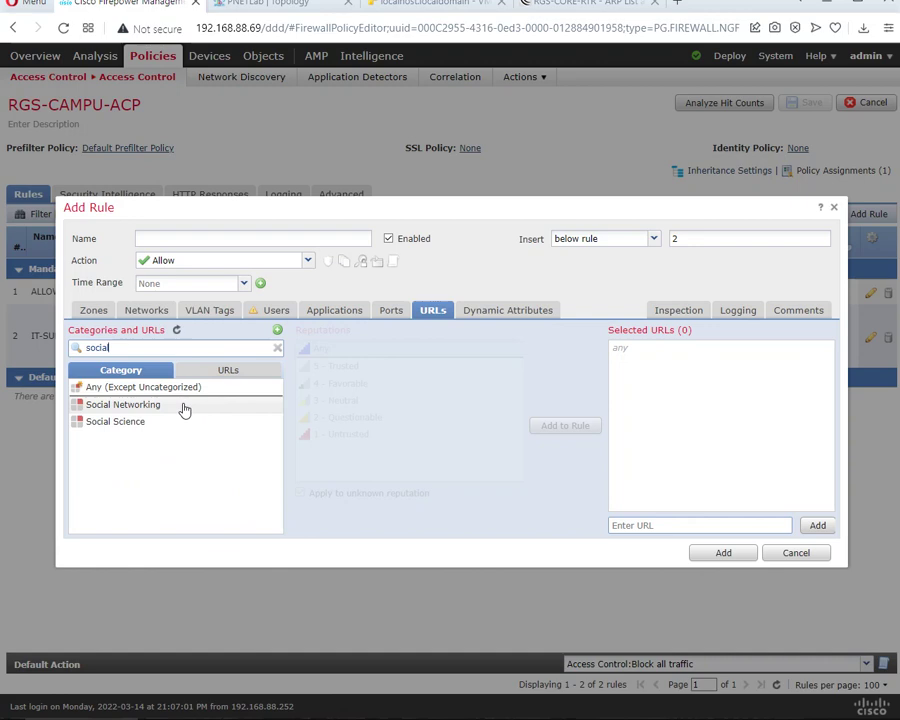
{"action": "left_click", "coordinate": [183, 407]}
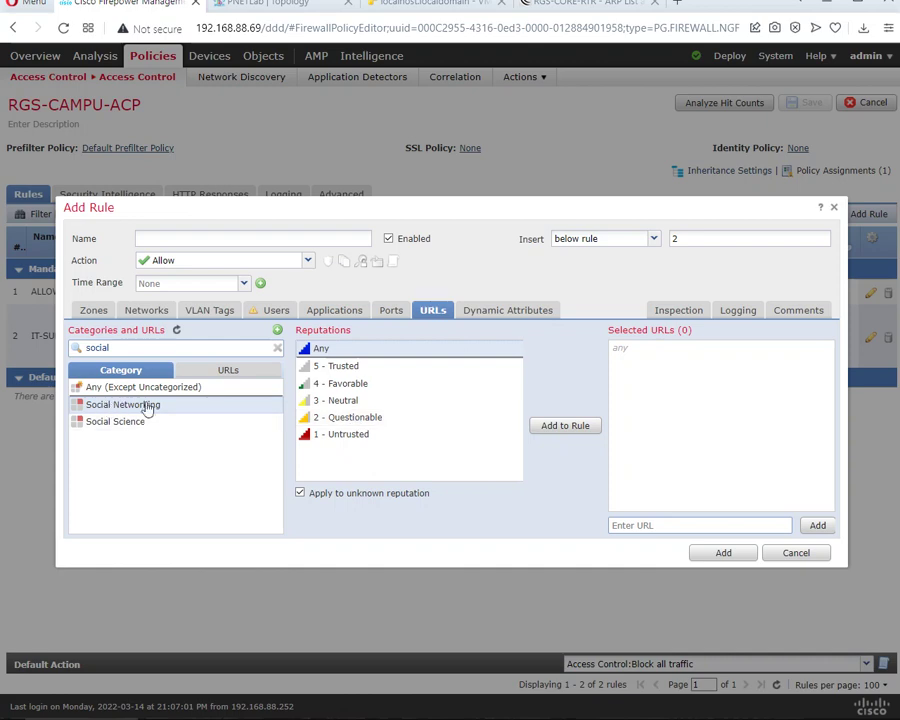
Clear the category search and browse the full list, selecting Politics to view its reputation levels.
{"action": "left_click", "coordinate": [277, 348]}
{"action": "scroll", "coordinate": [182, 472], "scroll_direction": "down", "scroll_amount": 12}
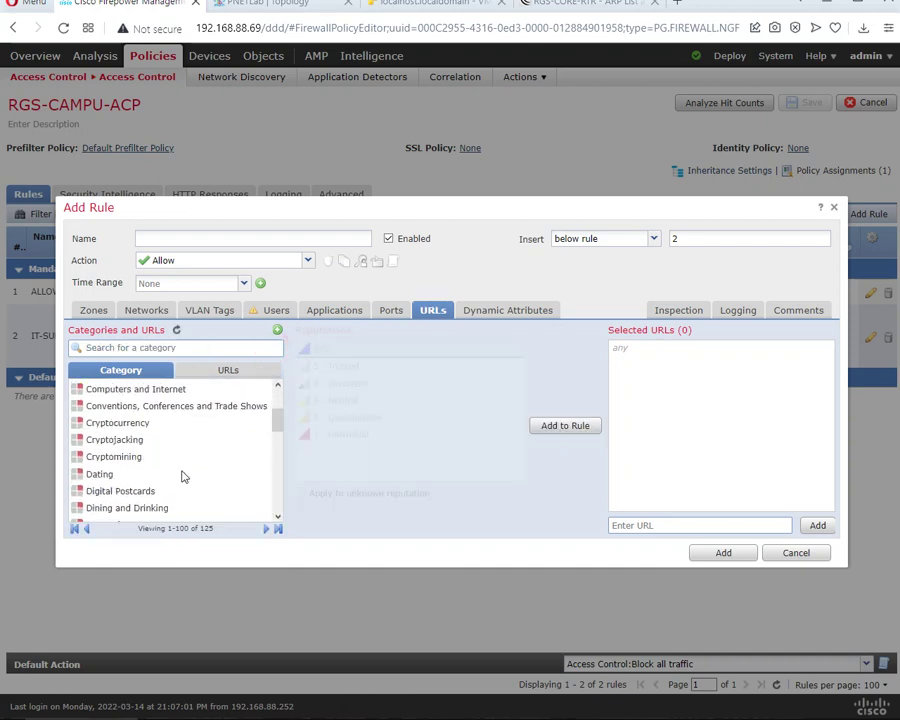
{"action": "scroll", "coordinate": [182, 476], "scroll_direction": "down", "scroll_amount": 6}
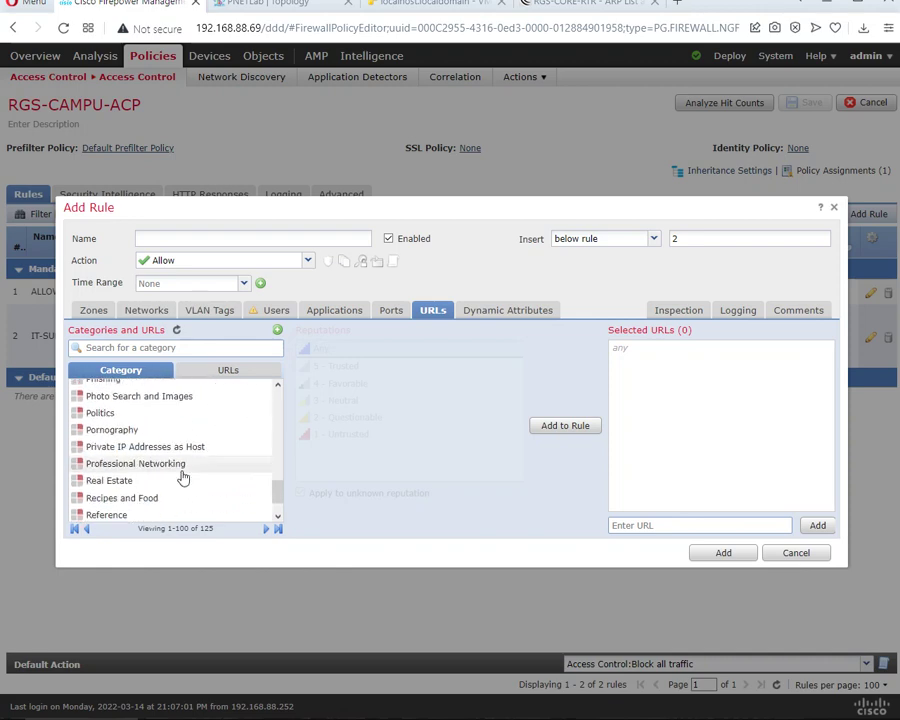
{"action": "left_click", "coordinate": [185, 413]}
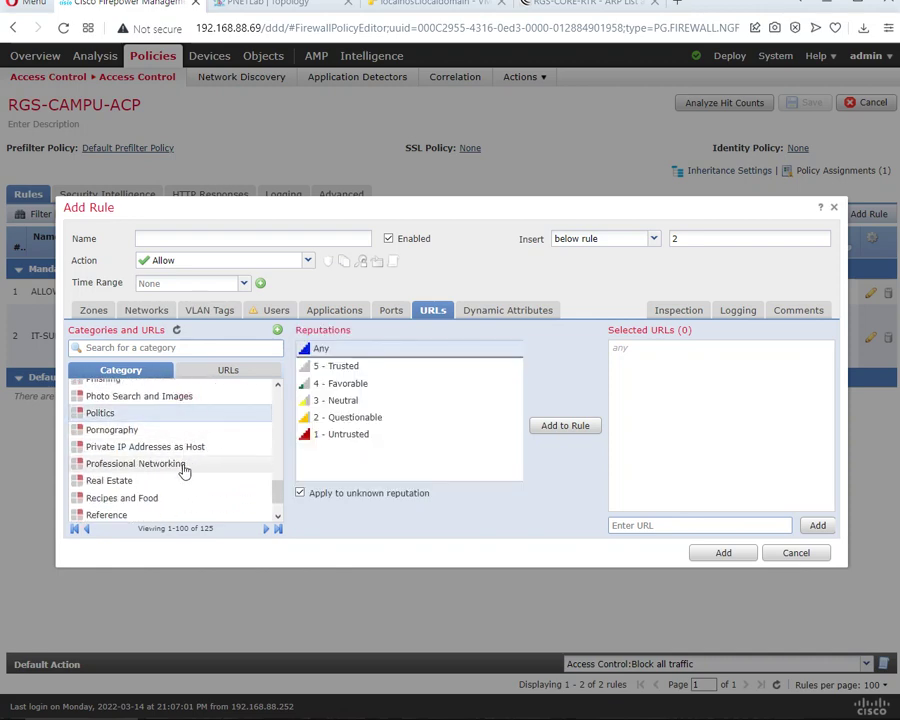
{"action": "scroll", "coordinate": [183, 460], "scroll_direction": "down", "scroll_amount": 3}
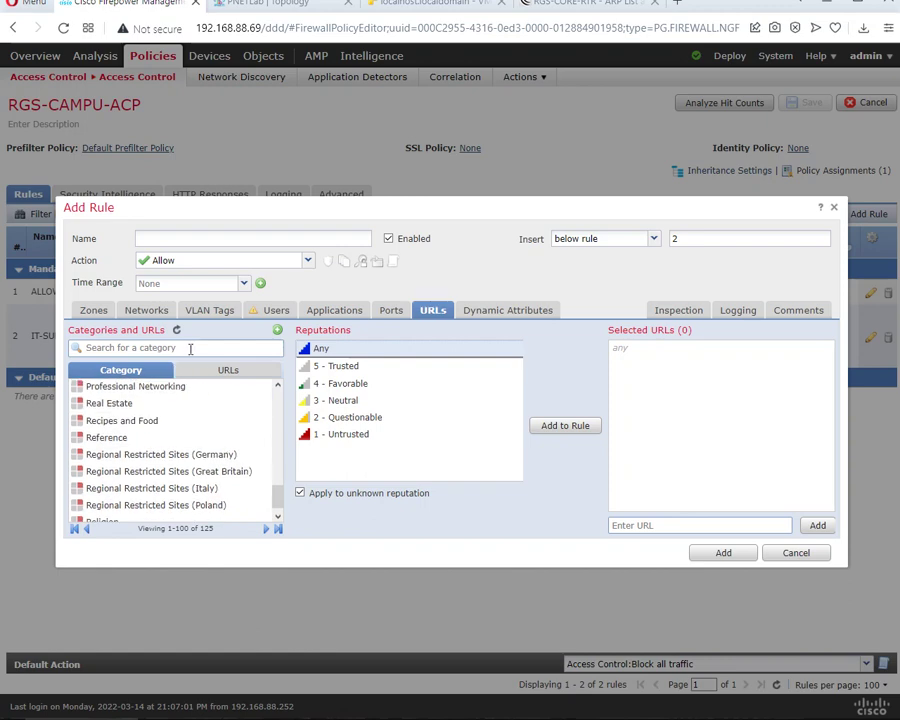
Search the categories for "socia", inspect Social Networking's reputation levels, and discard the new rule.
{"action": "left_click", "coordinate": [190, 348]}
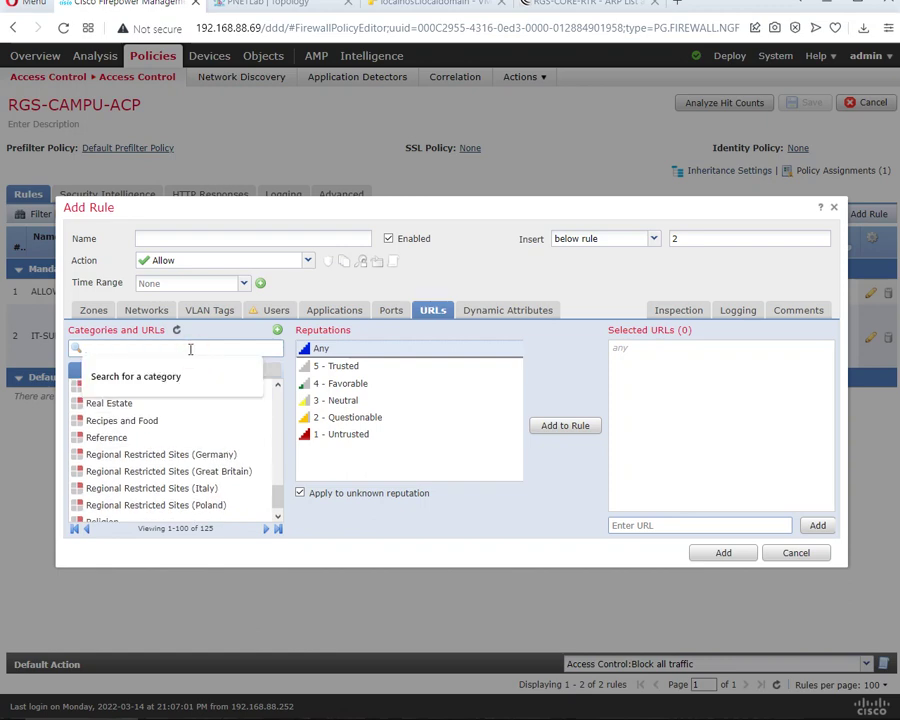
{"action": "type", "text": "socia"}
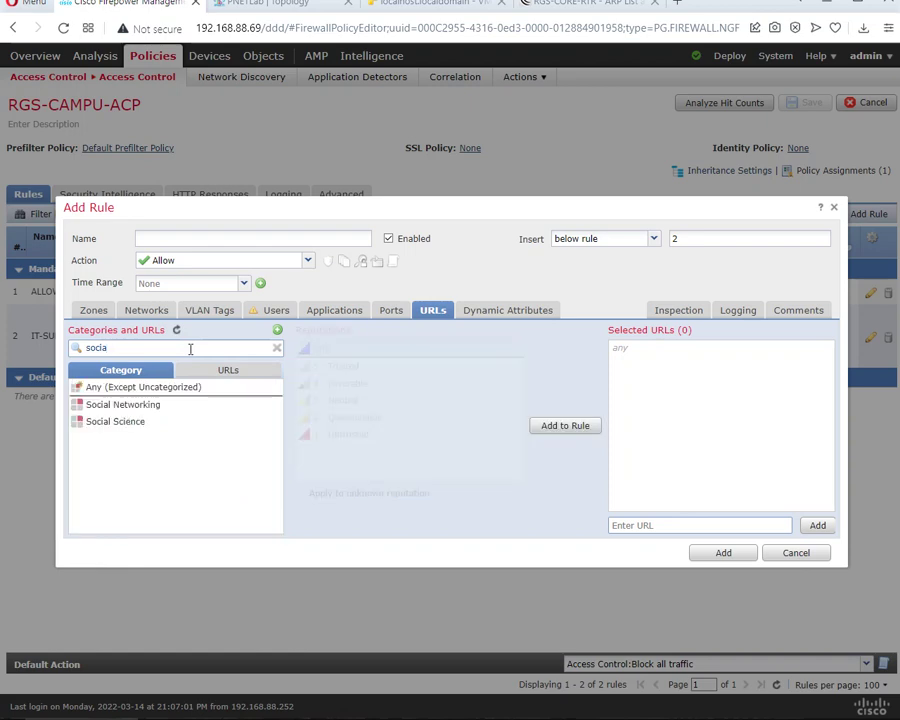
{"action": "left_click", "coordinate": [173, 408]}
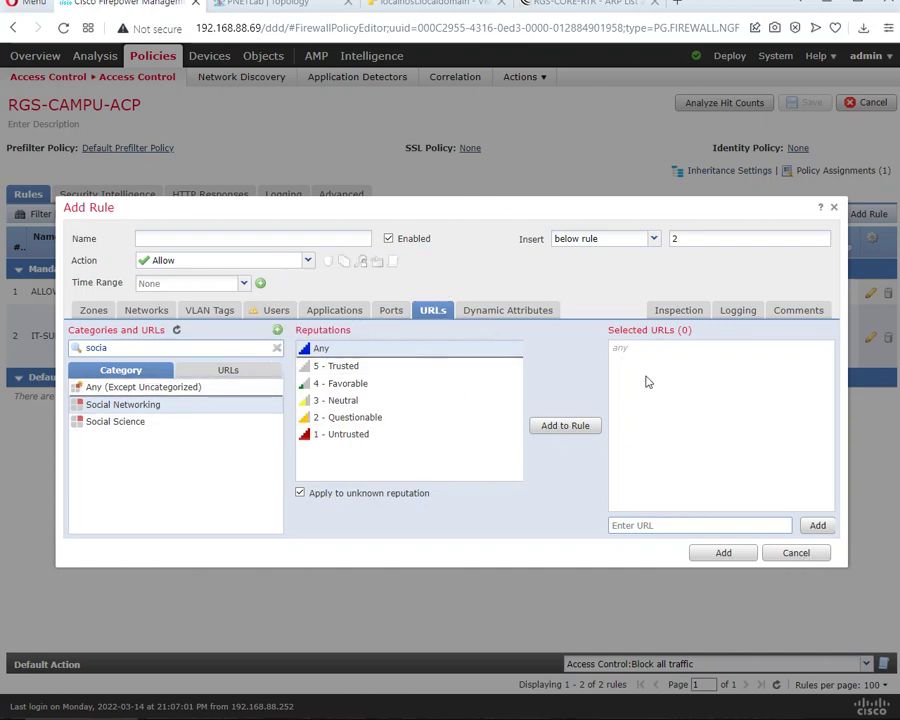
{"action": "left_click", "coordinate": [800, 555]}
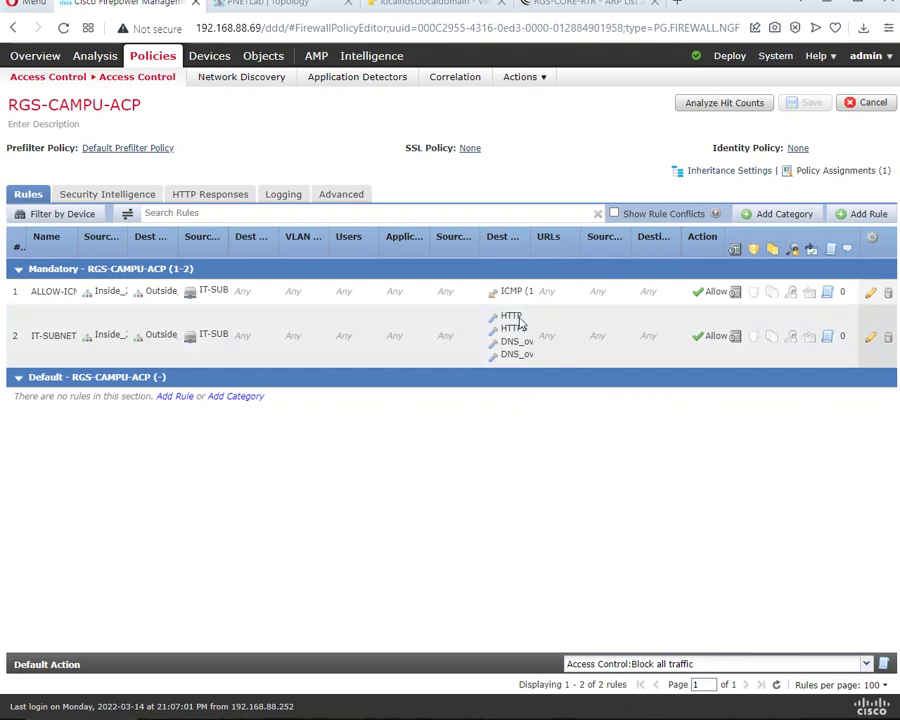
Open the system integration settings for cloud services to view the URL Filtering configuration.
{"action": "mouse_move", "coordinate": [520, 322]}
{"action": "mouse_move", "coordinate": [773, 62]}
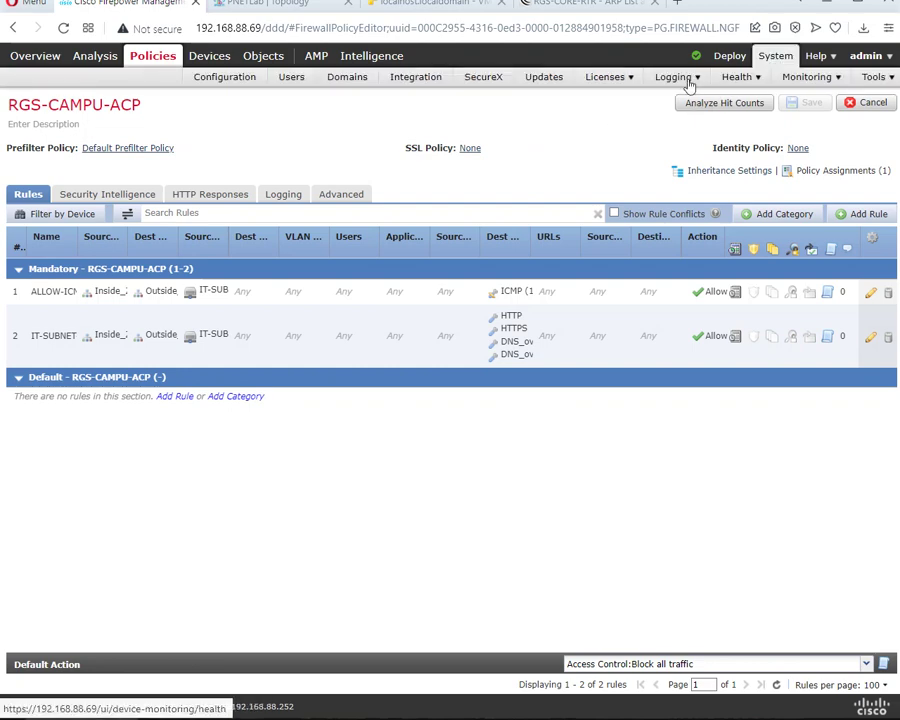
{"action": "left_click", "coordinate": [424, 86]}
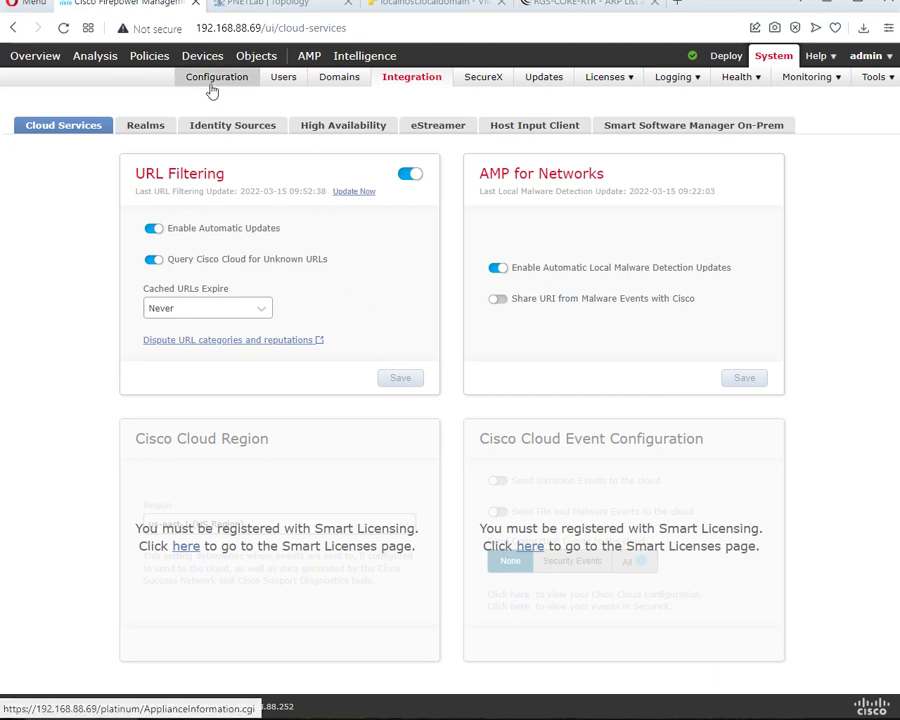
Open the RGS-CAMPU-ACP access control policy and start a new rule.
{"action": "mouse_move", "coordinate": [148, 62]}
{"action": "mouse_move", "coordinate": [73, 83]}
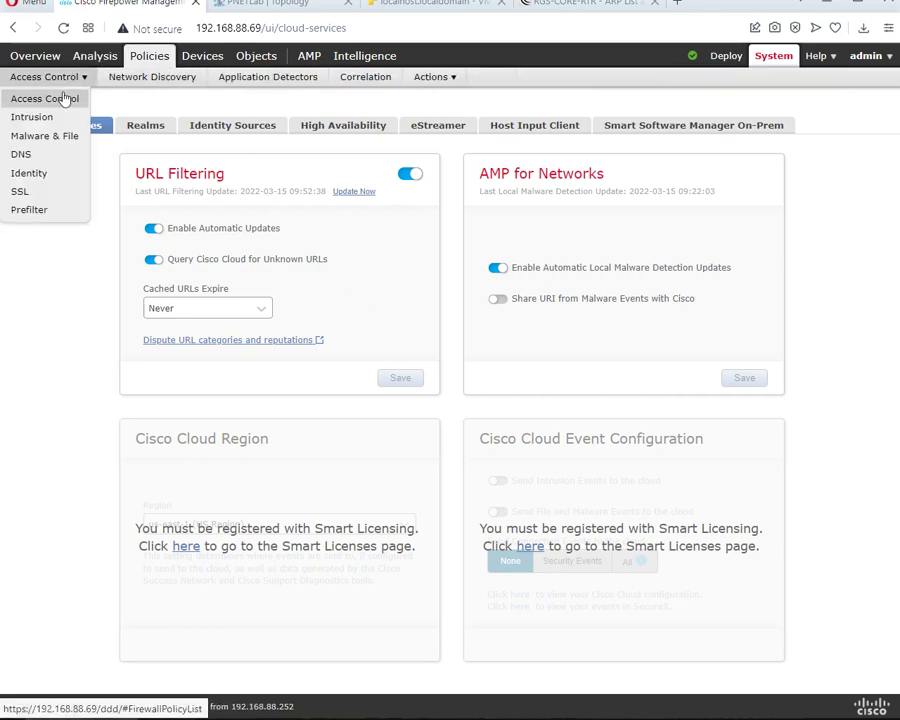
{"action": "left_click", "coordinate": [46, 97]}
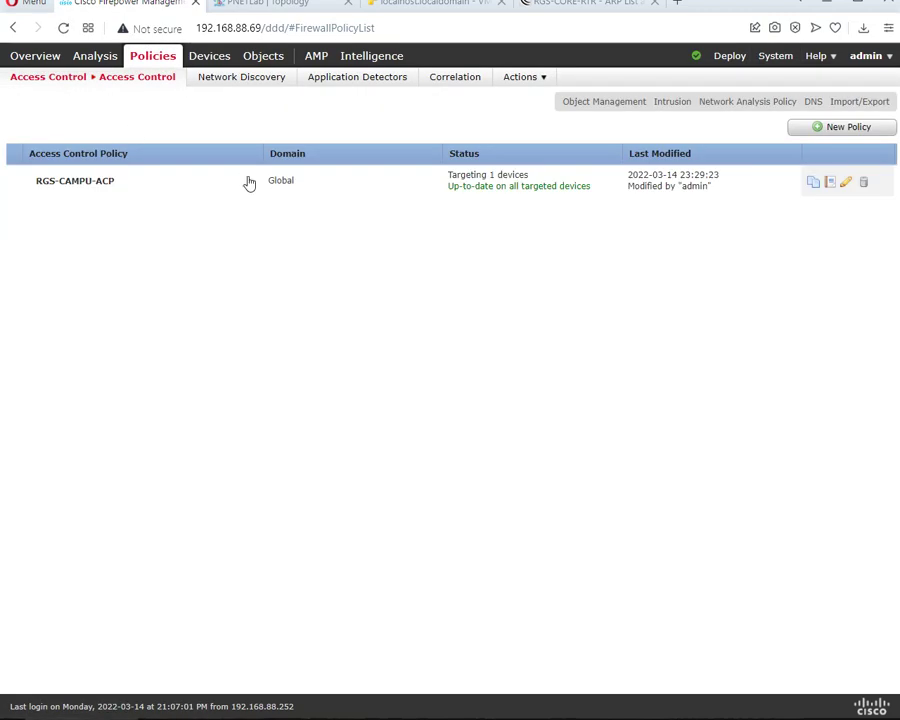
{"action": "left_click", "coordinate": [123, 179]}
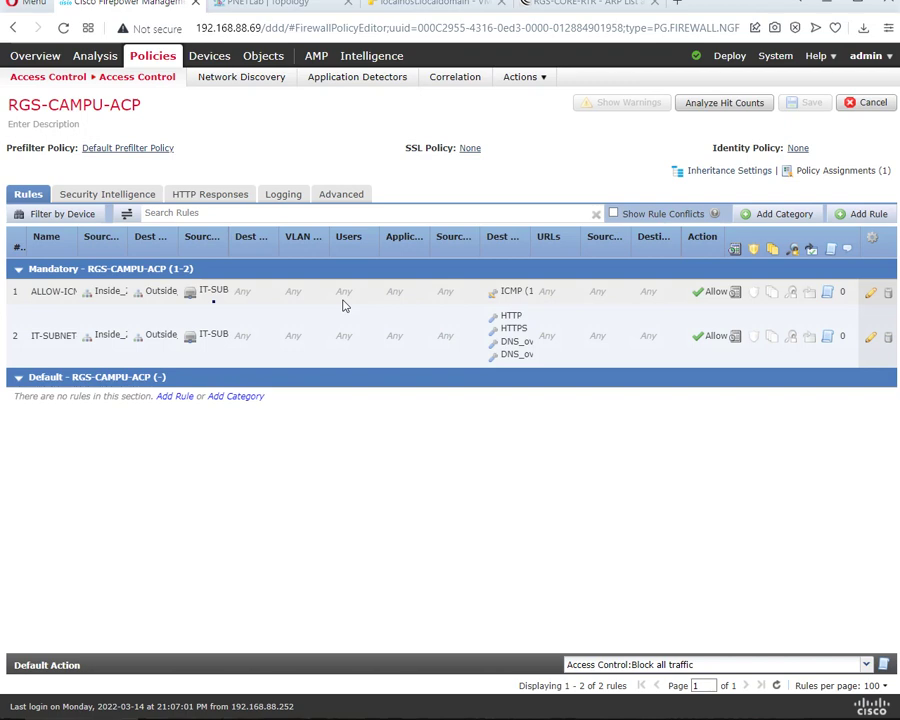
{"action": "left_click", "coordinate": [846, 213]}
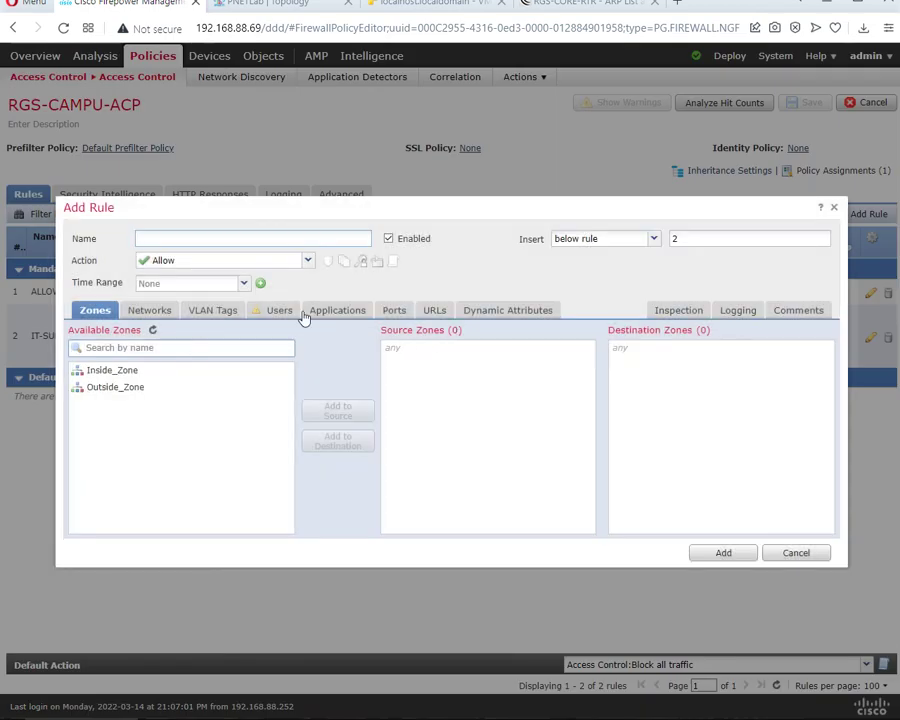
Examine the new rule's URL categories and URL objects, and view the available rule actions.
{"action": "left_click", "coordinate": [432, 311]}
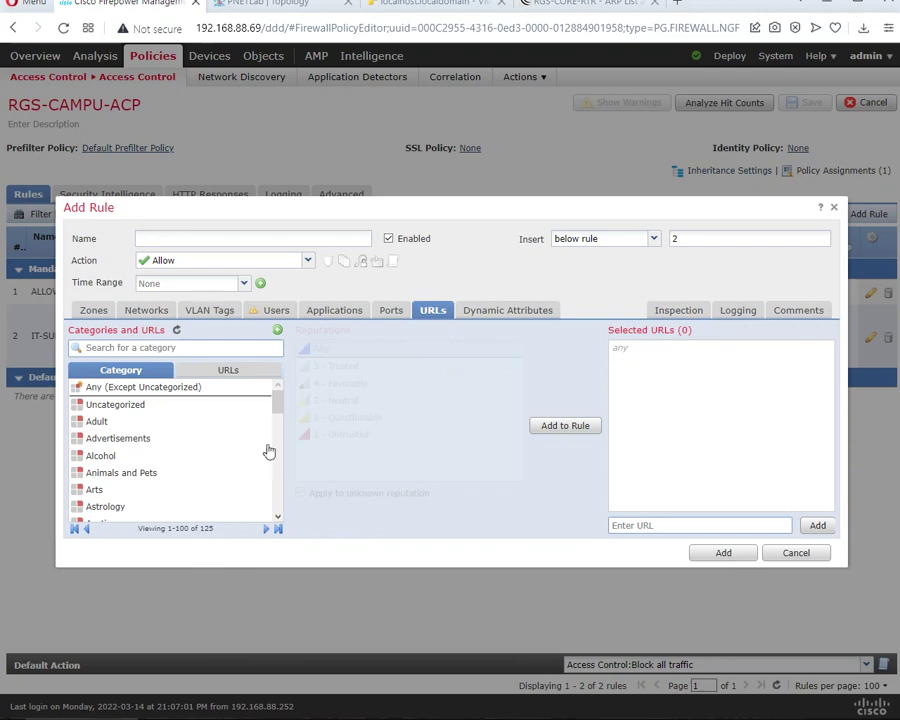
{"action": "scroll", "coordinate": [252, 448], "scroll_direction": "down", "scroll_amount": 10}
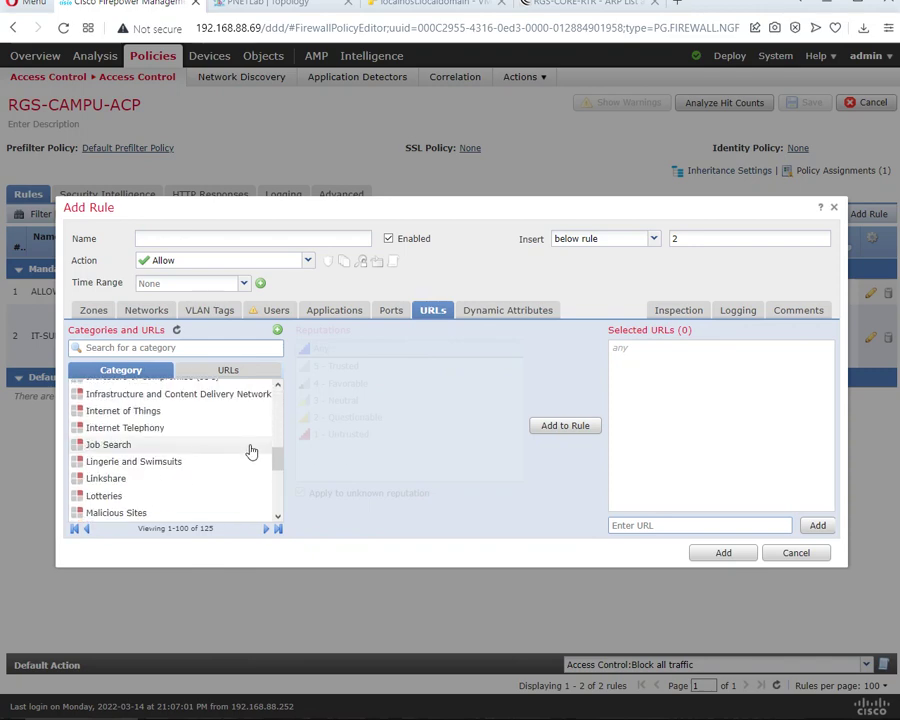
{"action": "scroll", "coordinate": [249, 448], "scroll_direction": "down", "scroll_amount": 5}
{"action": "left_click", "coordinate": [227, 369]}
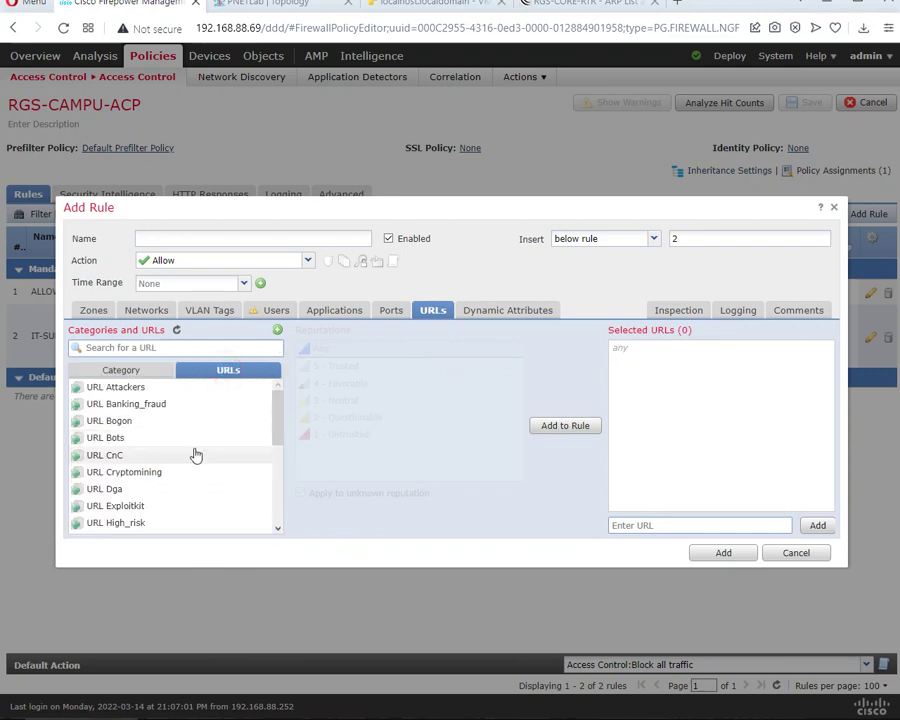
{"action": "scroll", "coordinate": [197, 455], "scroll_direction": "down", "scroll_amount": 5}
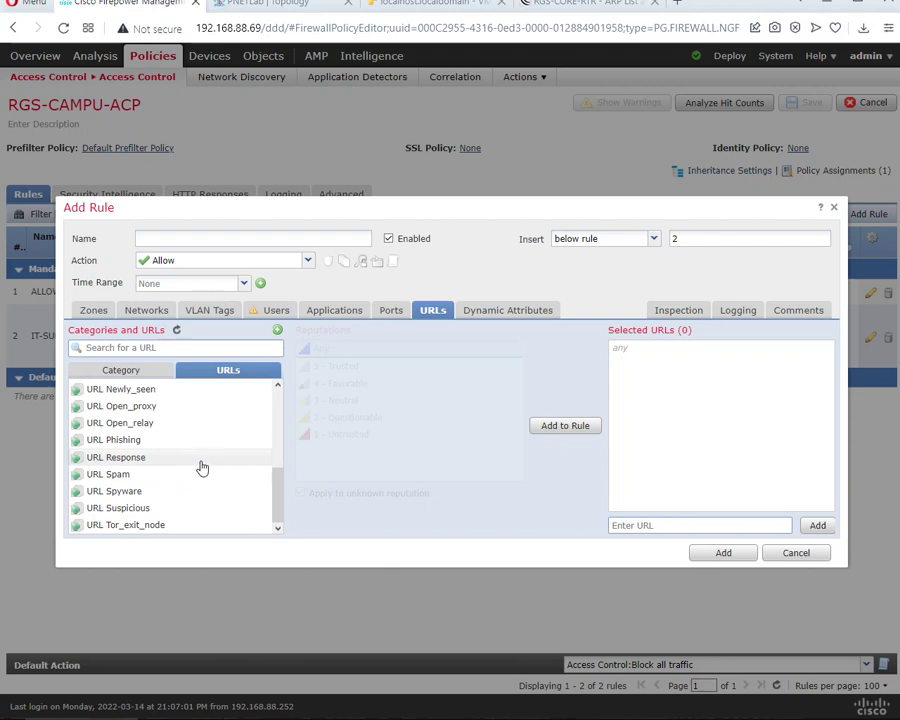
{"action": "scroll", "coordinate": [202, 467], "scroll_direction": "up", "scroll_amount": 5}
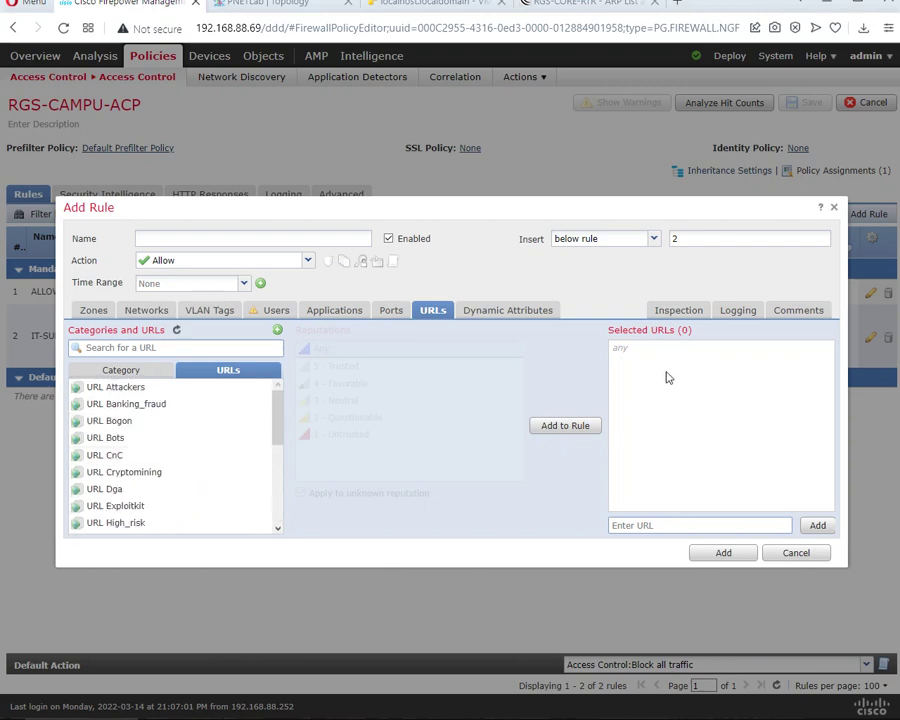
{"action": "left_click", "coordinate": [306, 261]}
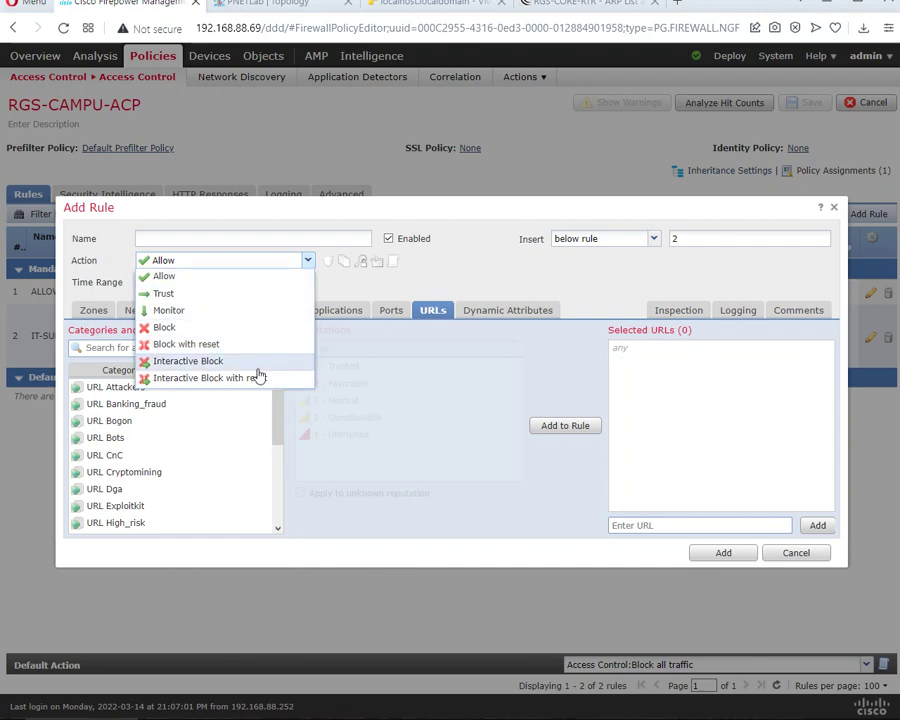
{"action": "left_click", "coordinate": [655, 283]}
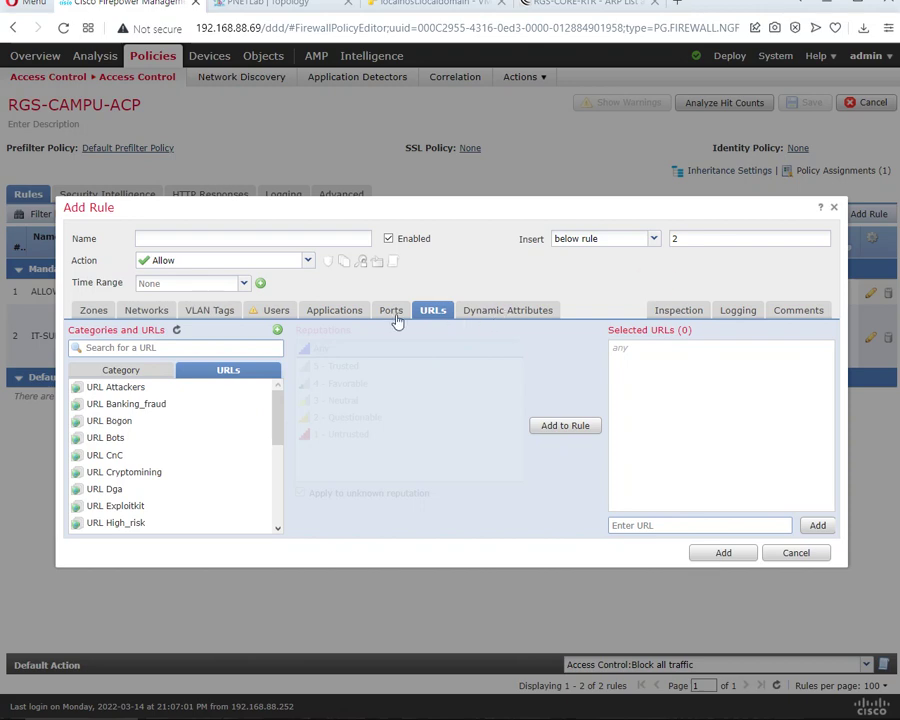
Examine the application filters available in the new rule, including risks, business relevance, categories and tags.
{"action": "left_click", "coordinate": [354, 316]}
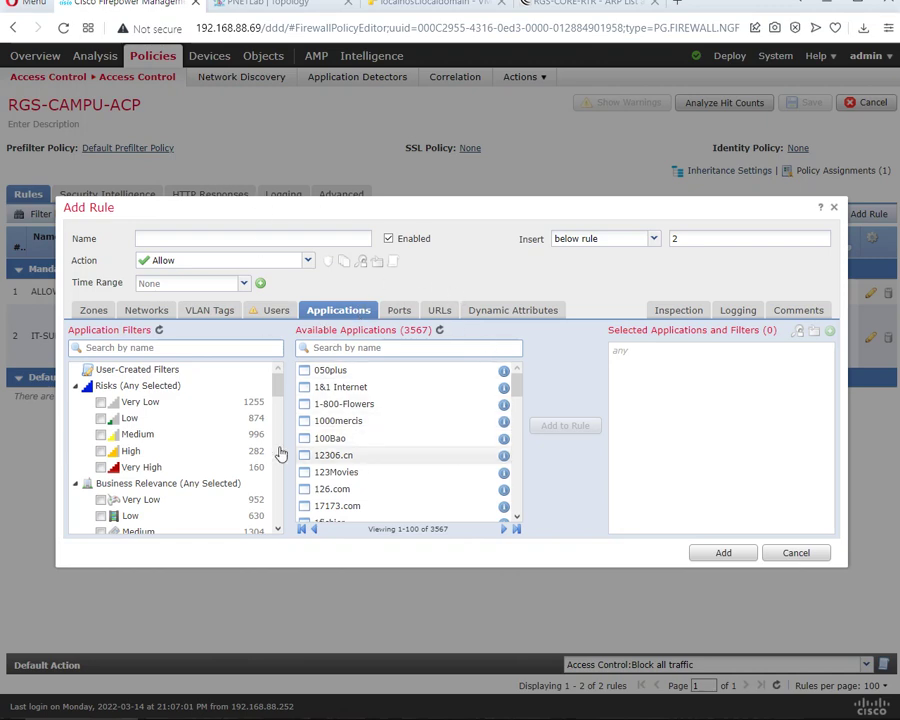
{"action": "scroll", "coordinate": [233, 449], "scroll_direction": "down", "scroll_amount": 1}
{"action": "scroll", "coordinate": [233, 449], "scroll_direction": "down", "scroll_amount": 20}
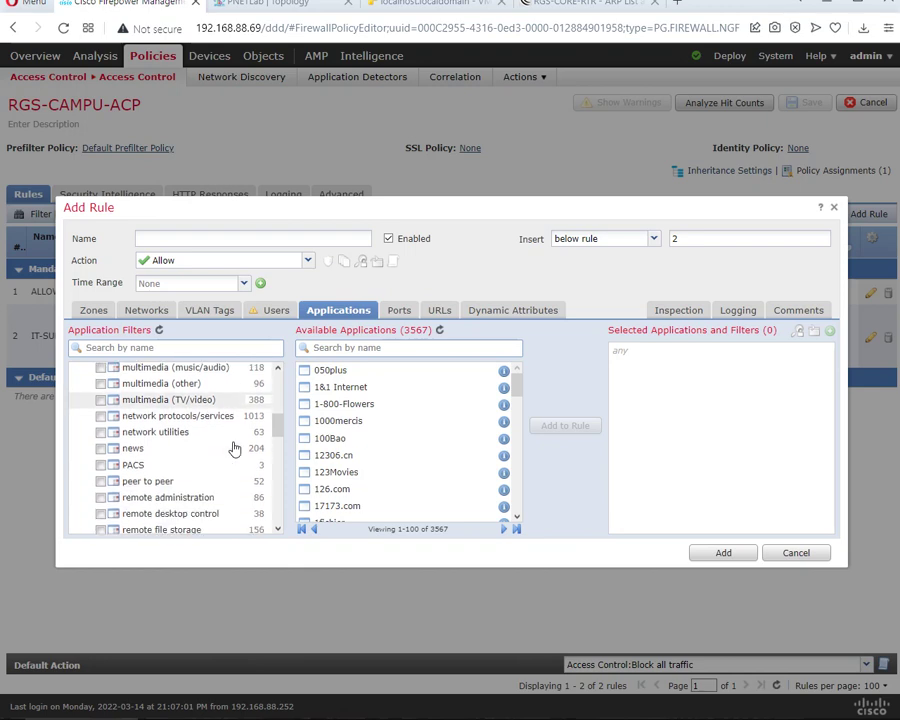
{"action": "scroll", "coordinate": [233, 449], "scroll_direction": "down", "scroll_amount": 20}
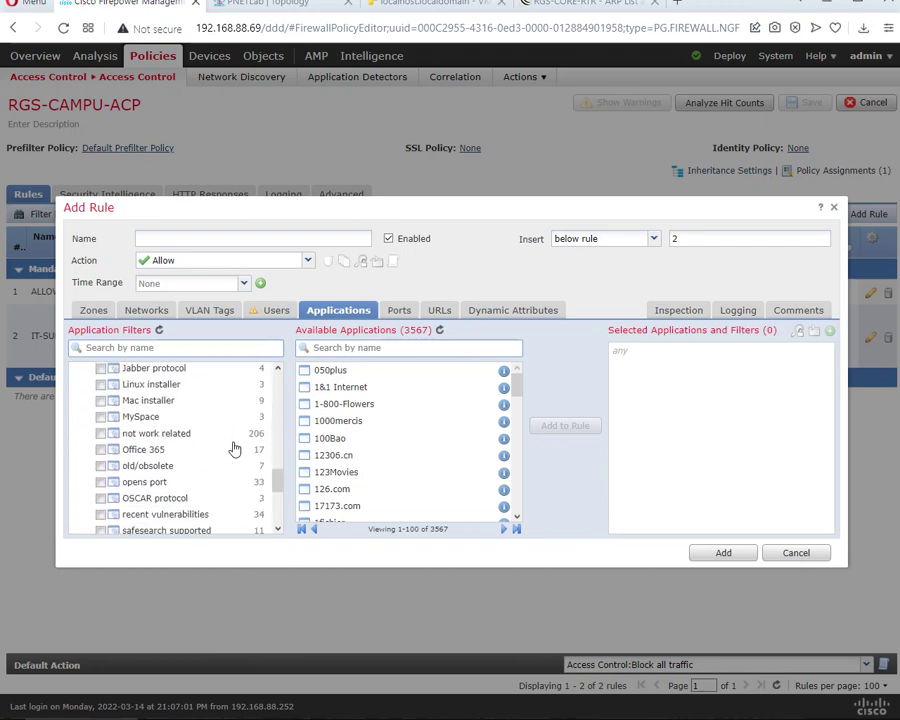
{"action": "scroll", "coordinate": [233, 449], "scroll_direction": "up", "scroll_amount": 15}
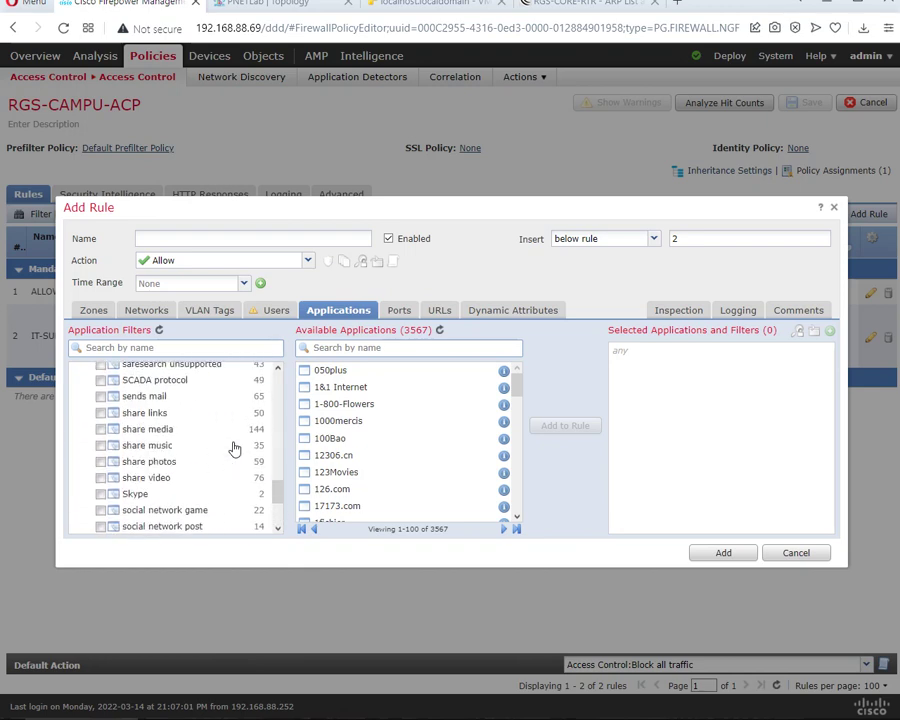
{"action": "scroll", "coordinate": [233, 449], "scroll_direction": "up", "scroll_amount": 20}
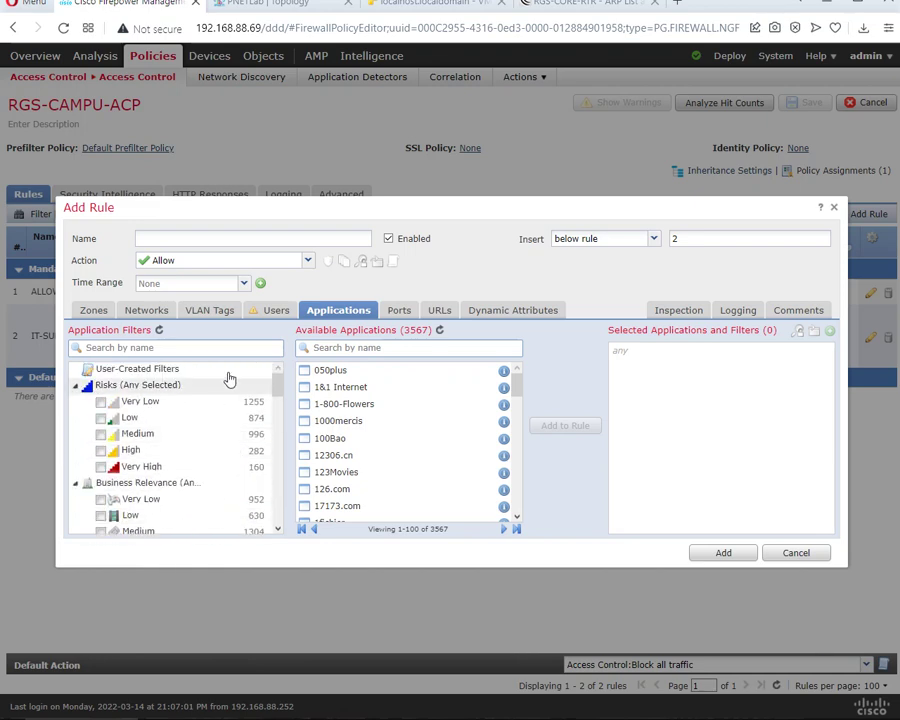
Search the new rule's application filters for "facebook".
{"action": "left_click", "coordinate": [238, 349]}
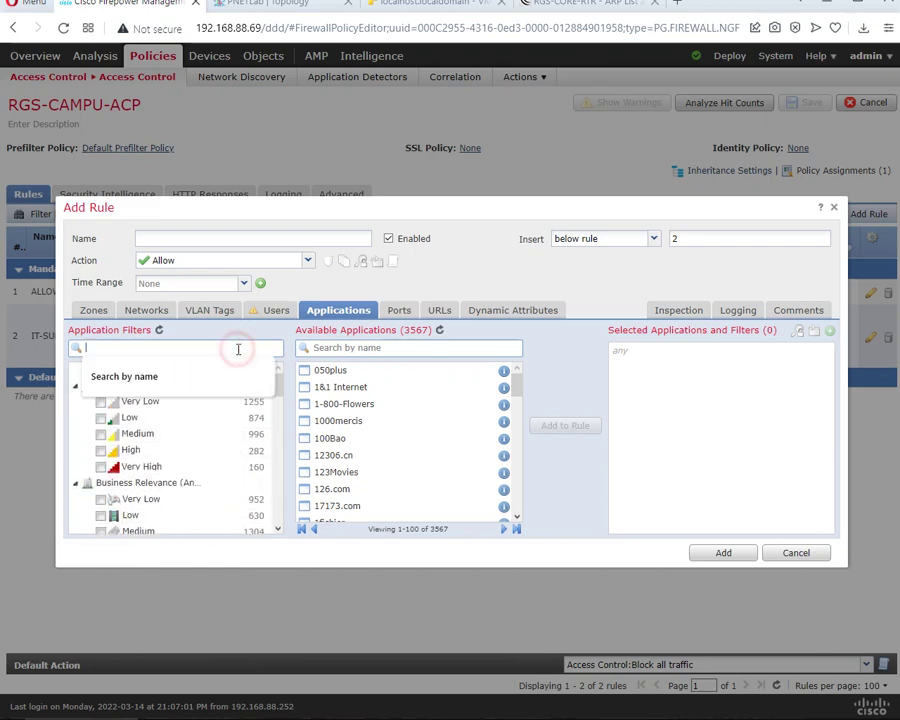
{"action": "type", "text": "fa"}
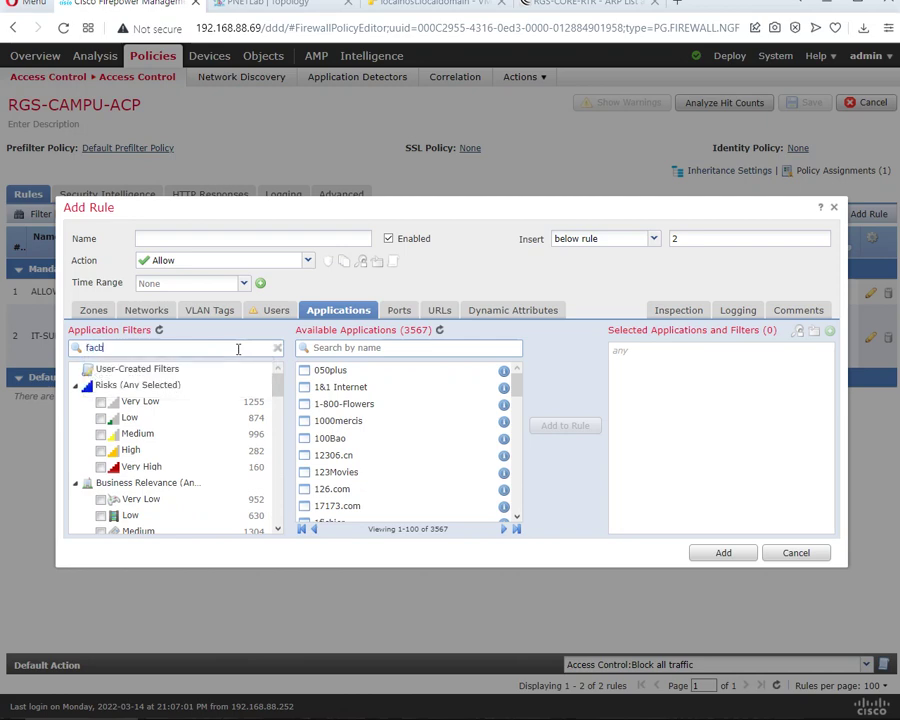
{"action": "type", "text": "cb"}
{"action": "key", "text": "BackSpace"}
{"action": "type", "text": "ebook"}
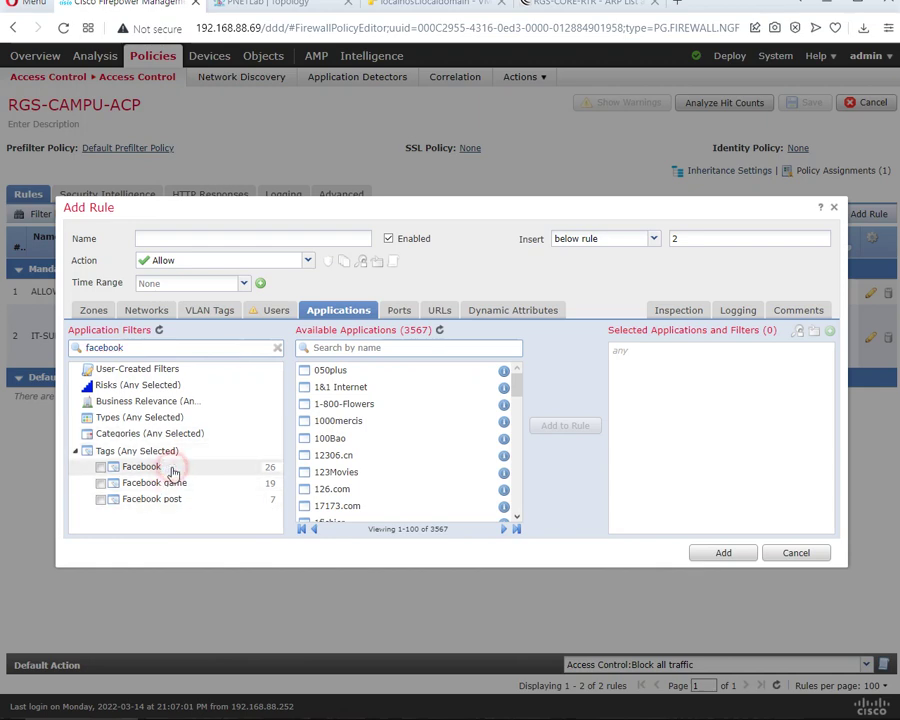
Search the available applications for "facebook", look through the matching applications, and discard the new rule.
{"action": "left_click", "coordinate": [343, 347]}
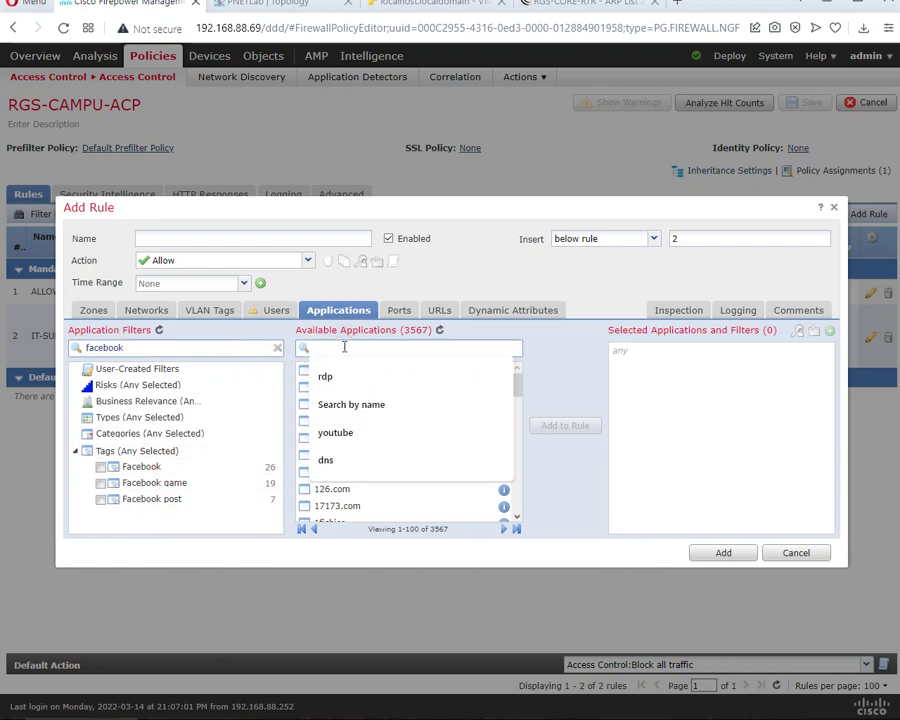
{"action": "type", "text": "facebook"}
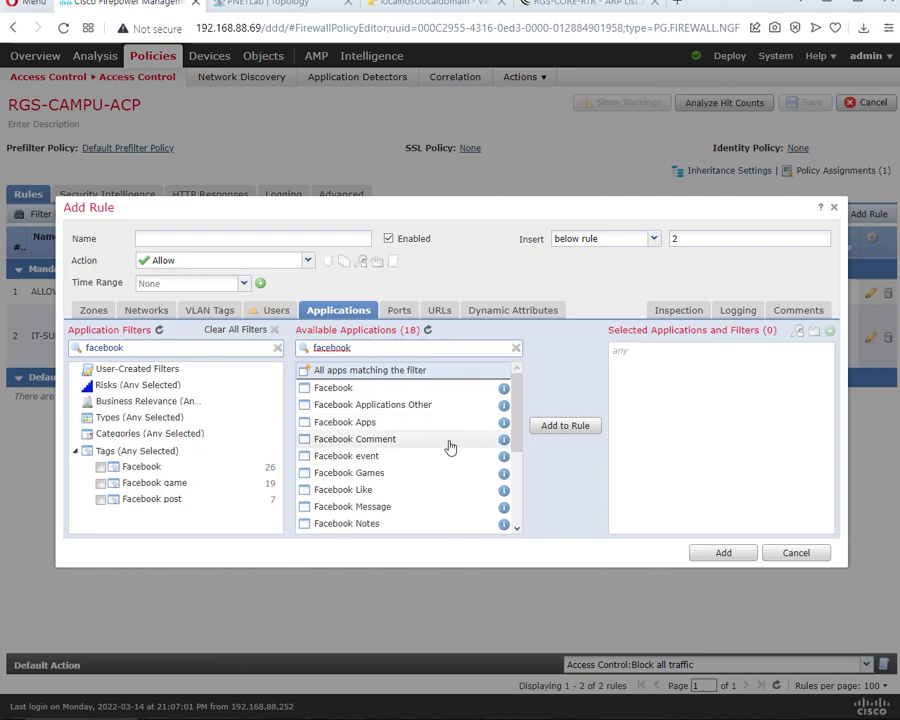
{"action": "scroll", "coordinate": [446, 478], "scroll_direction": "down", "scroll_amount": 3}
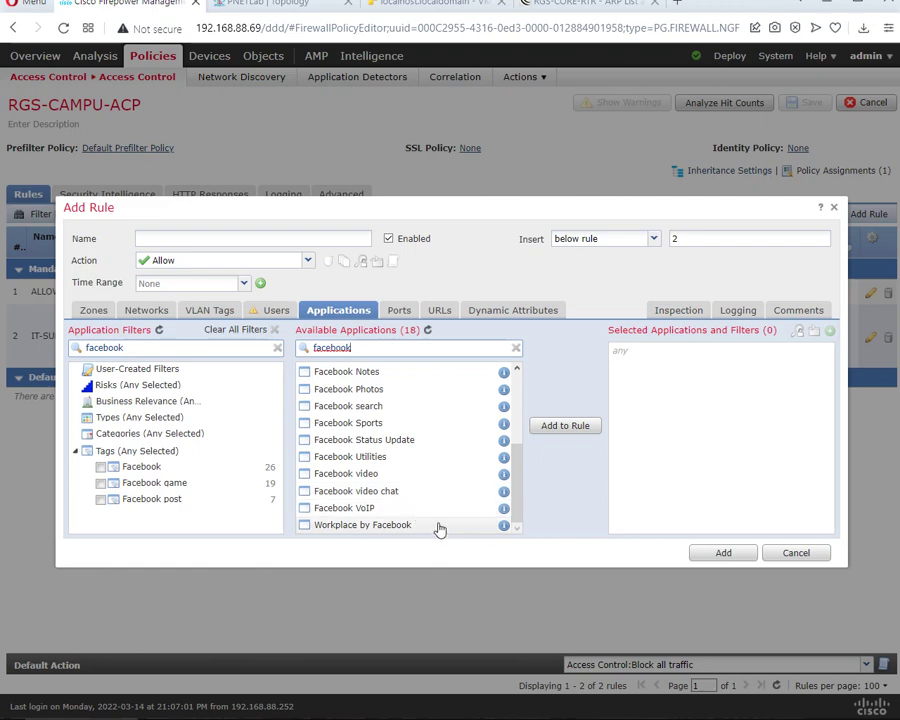
{"action": "scroll", "coordinate": [418, 490], "scroll_direction": "up", "scroll_amount": 3}
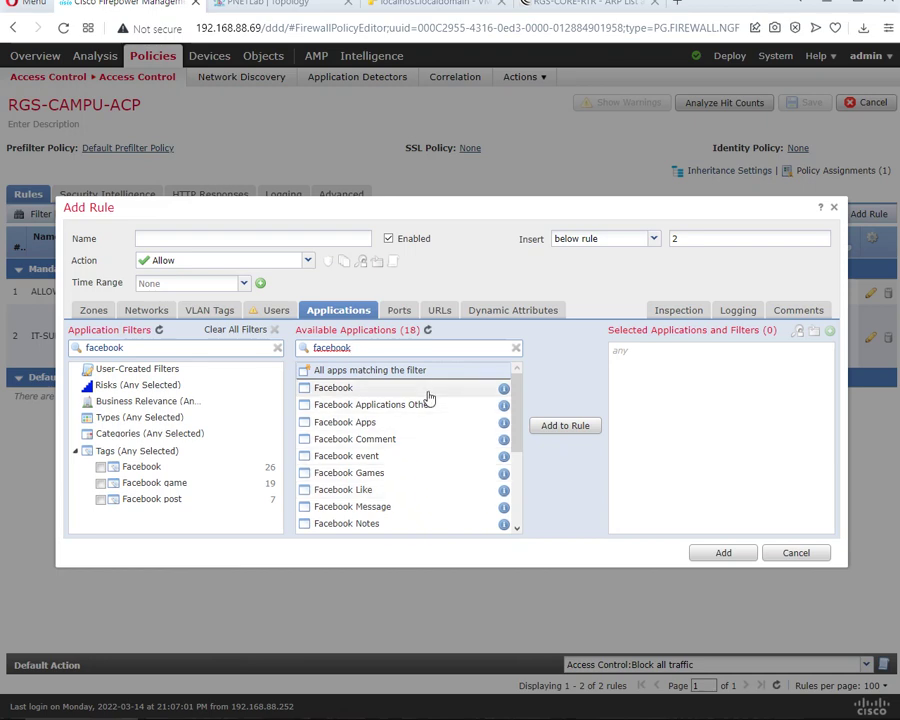
{"action": "left_click", "coordinate": [795, 553]}
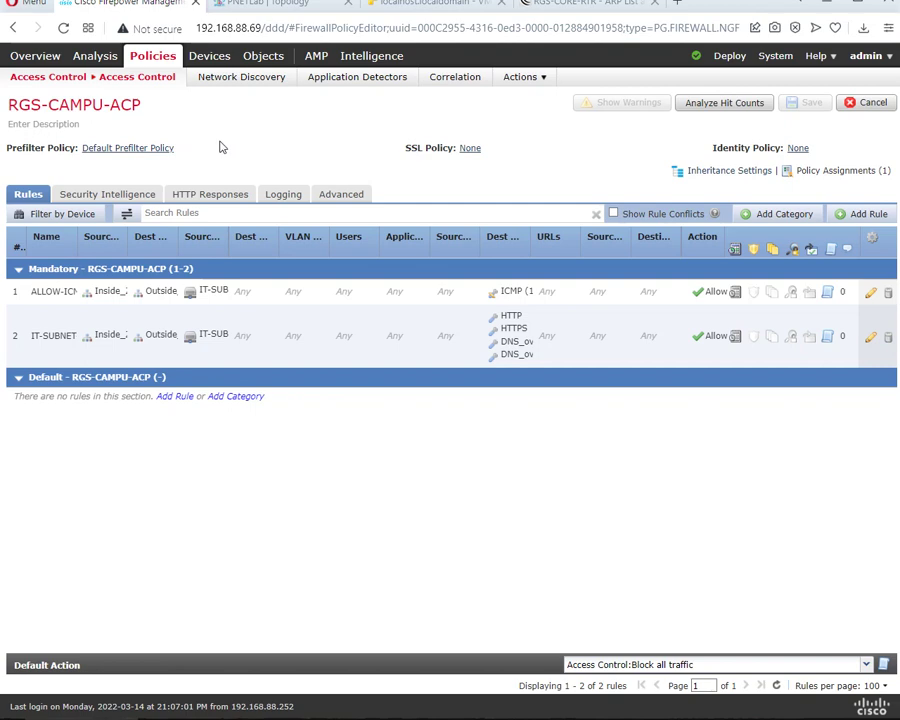
Reopen the cloud services integration settings and briefly view the URL Filtering.PNG lab image in Photos.
{"action": "mouse_move", "coordinate": [765, 62]}
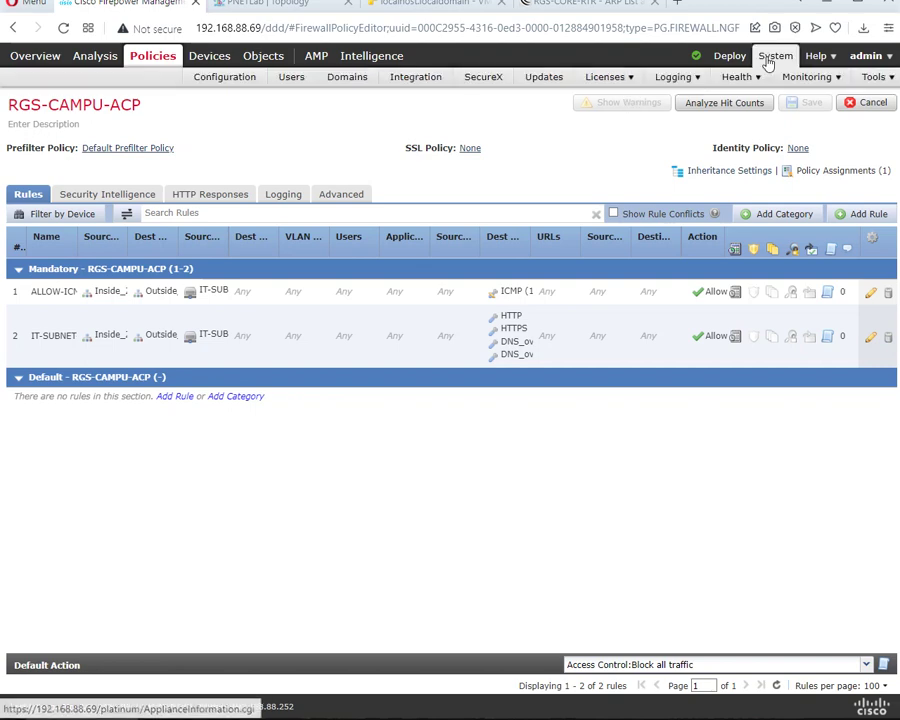
{"action": "left_click", "coordinate": [391, 85]}
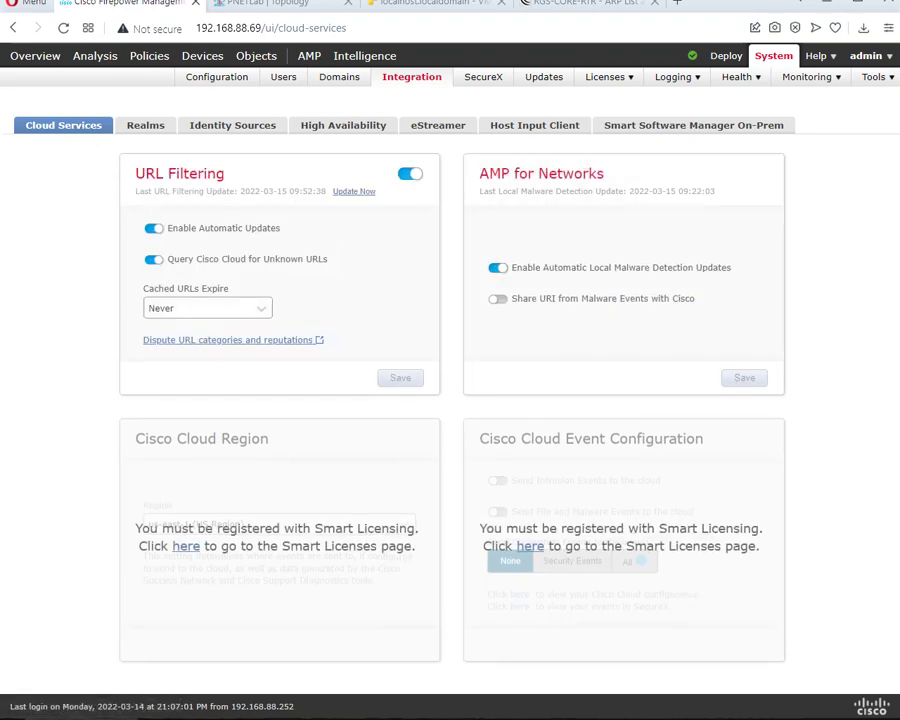
{"action": "left_click", "coordinate": [690, 718]}
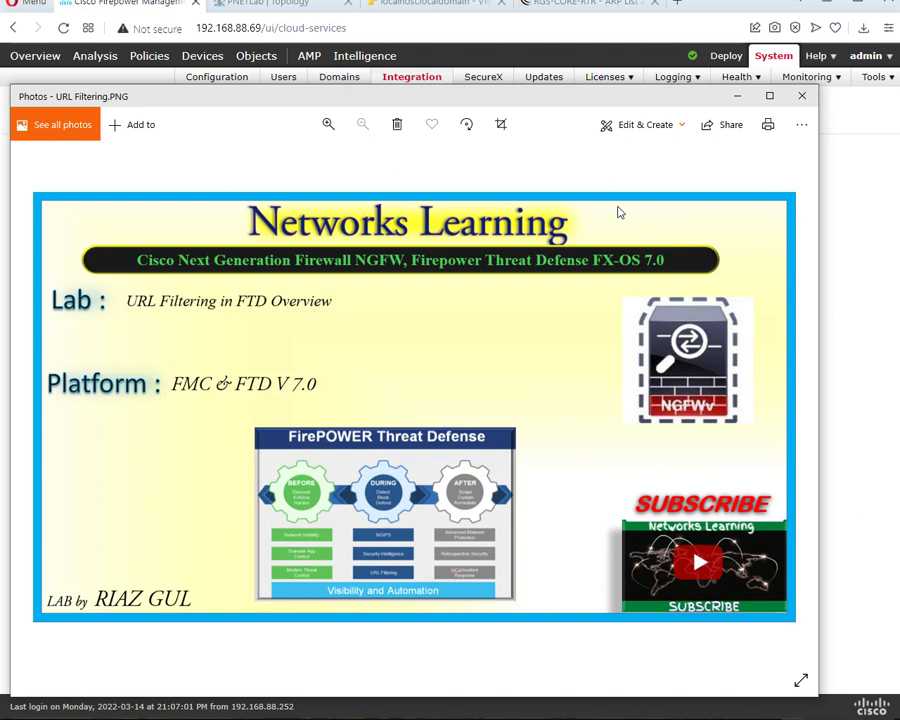
{"action": "left_click", "coordinate": [737, 95]}
Reopen the RGS-CAMPU-ACP policy, view its Security Intelligence settings, and return to its rules.
{"action": "mouse_move", "coordinate": [145, 65]}
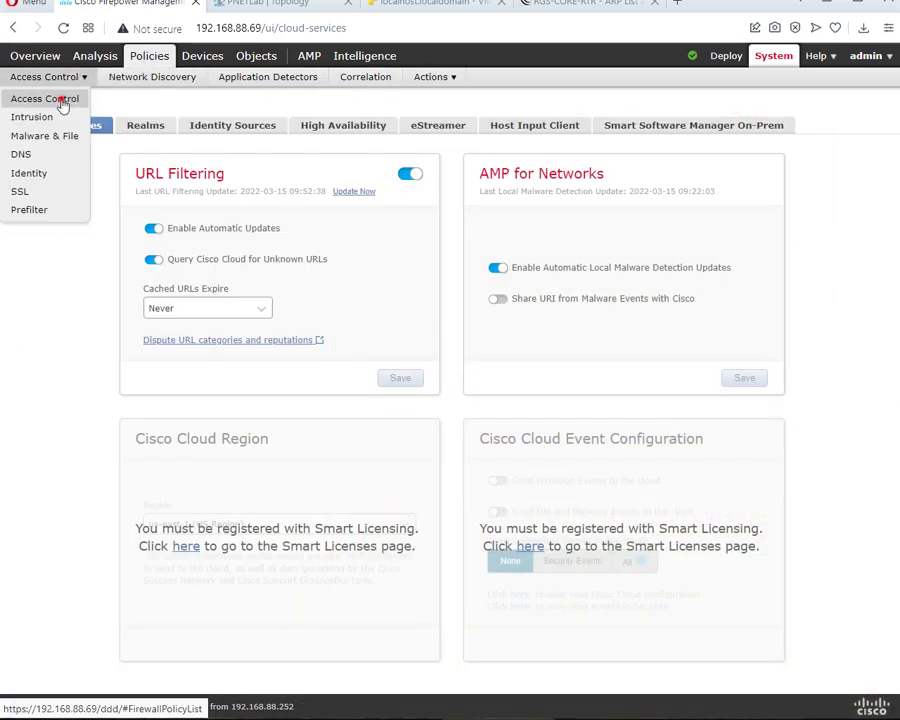
{"action": "left_click", "coordinate": [62, 104]}
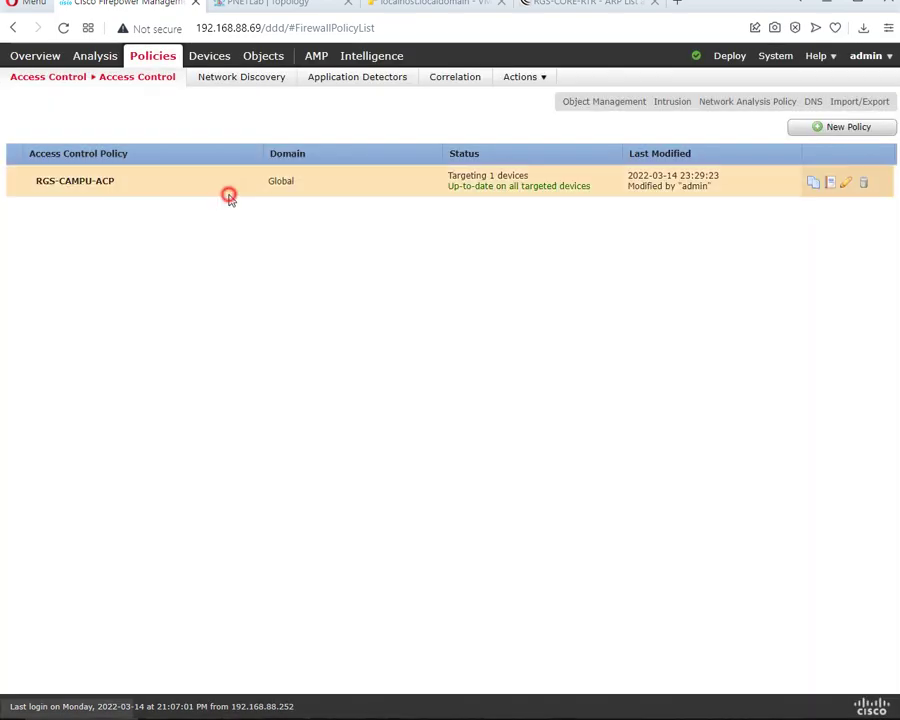
{"action": "left_click", "coordinate": [229, 187]}
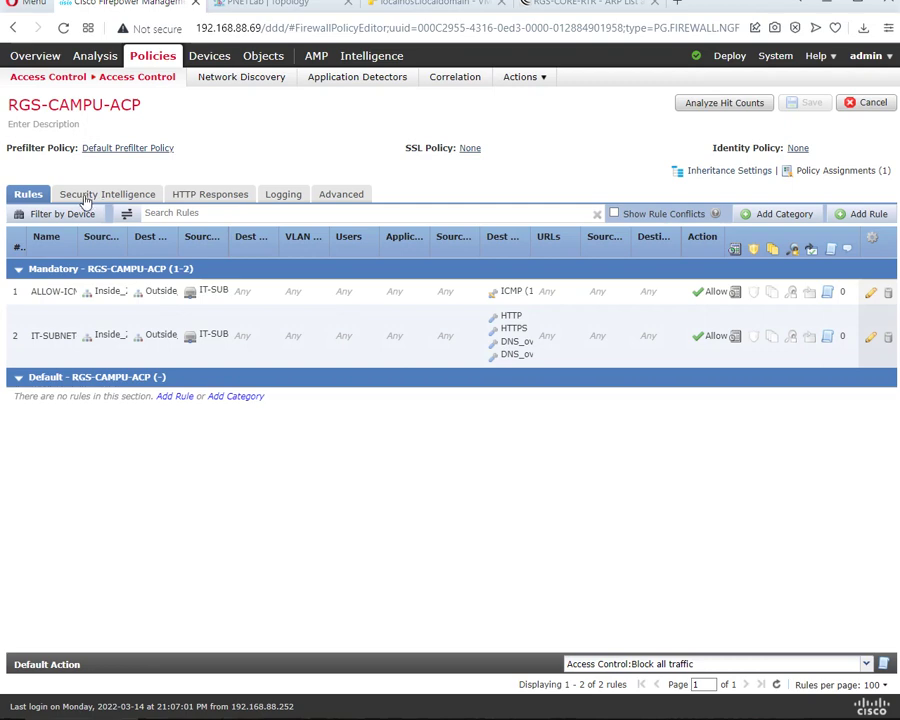
{"action": "left_click", "coordinate": [88, 198]}
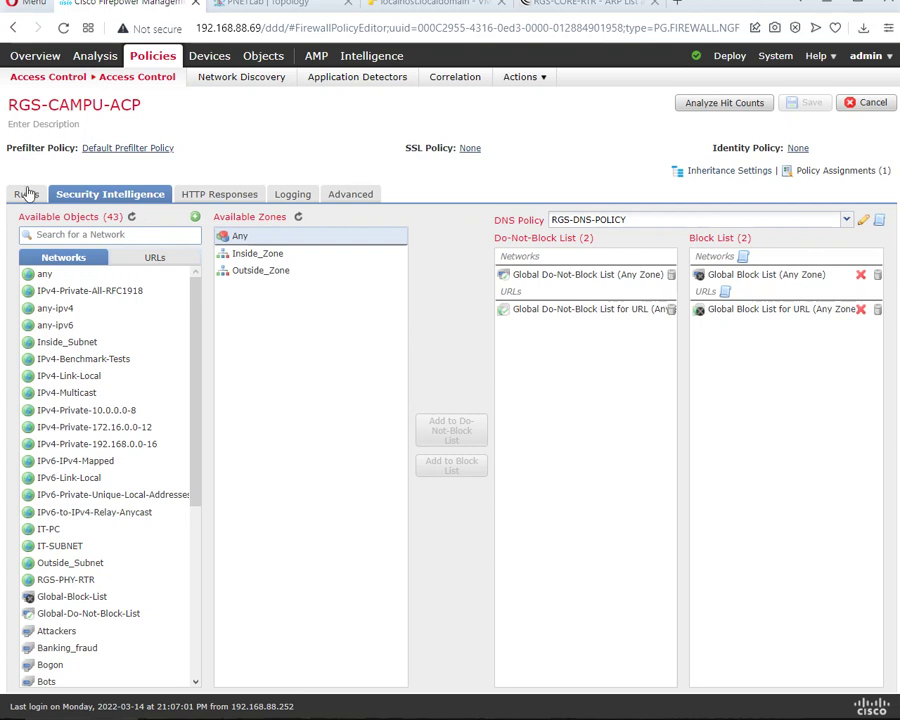
{"action": "left_click", "coordinate": [25, 194]}
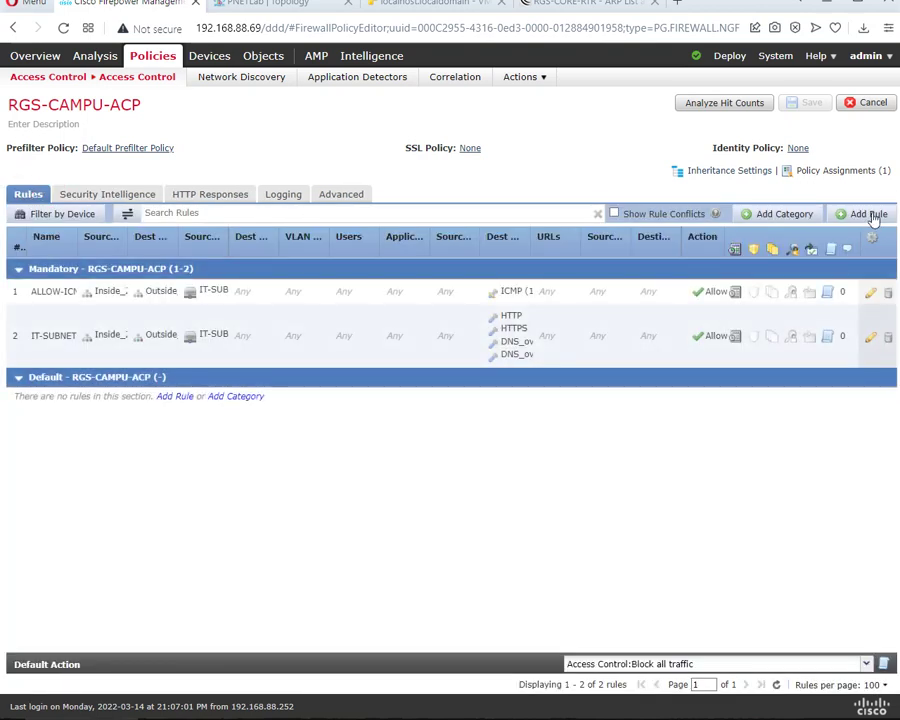
View the URL conditions of a new rule, discard the rule, and switch to URL Filtering.PNG in Photos.
{"action": "left_click", "coordinate": [868, 214]}
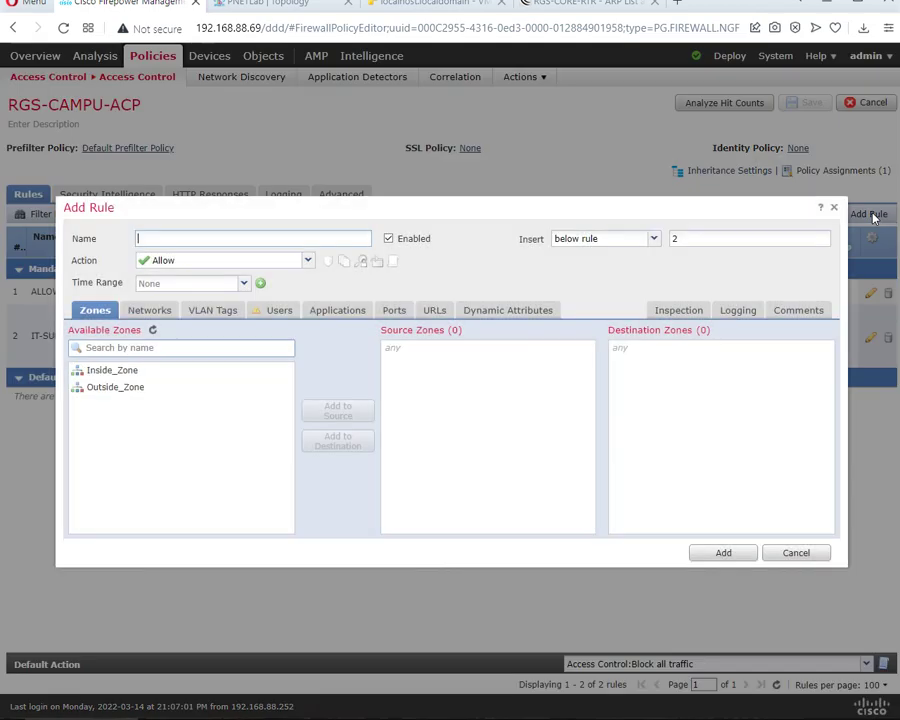
{"action": "left_click_drag", "start_coordinate": [637, 210], "coordinate": [632, 251]}
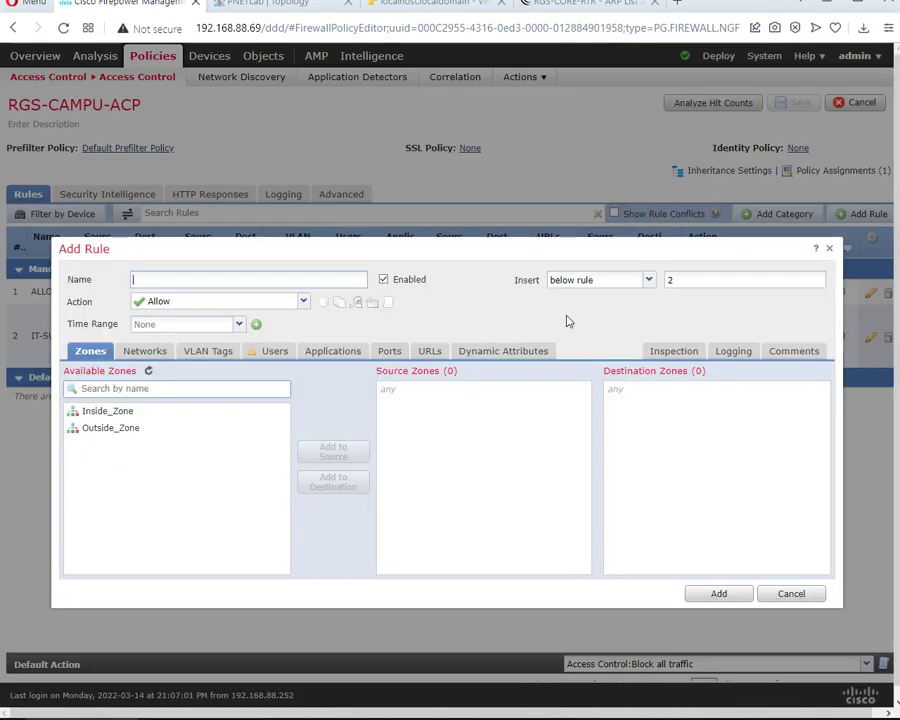
{"action": "left_click", "coordinate": [426, 351]}
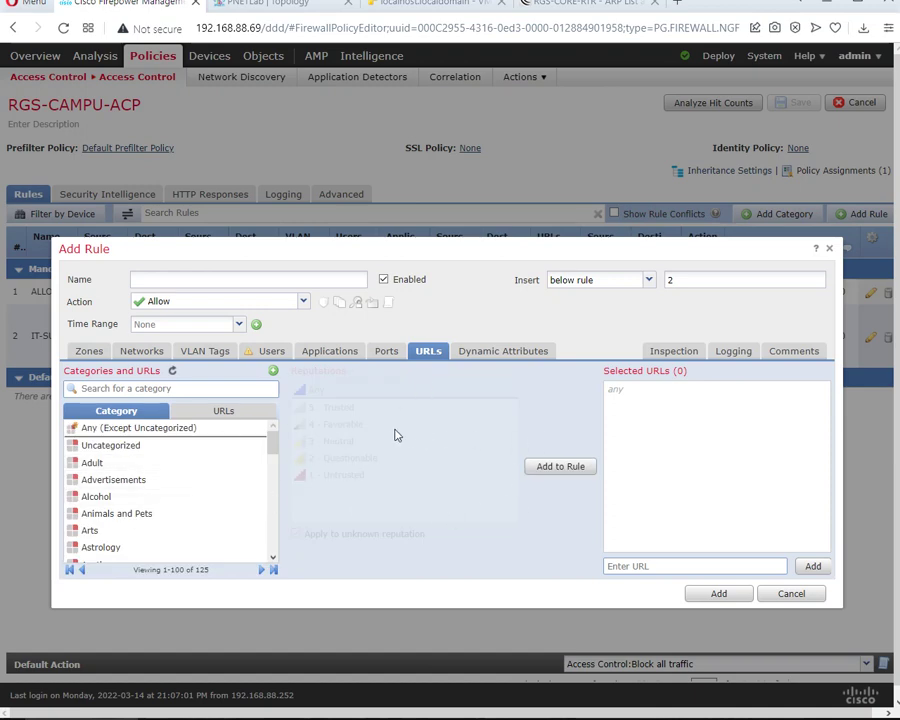
{"action": "left_click", "coordinate": [792, 594]}
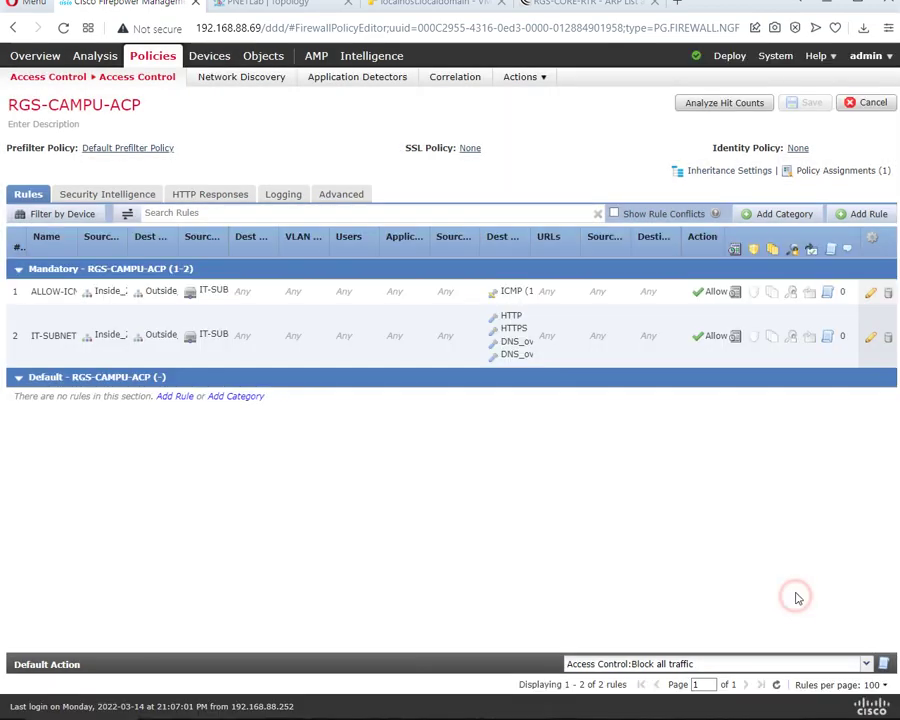
{"action": "key", "text": "alt+Tab"}
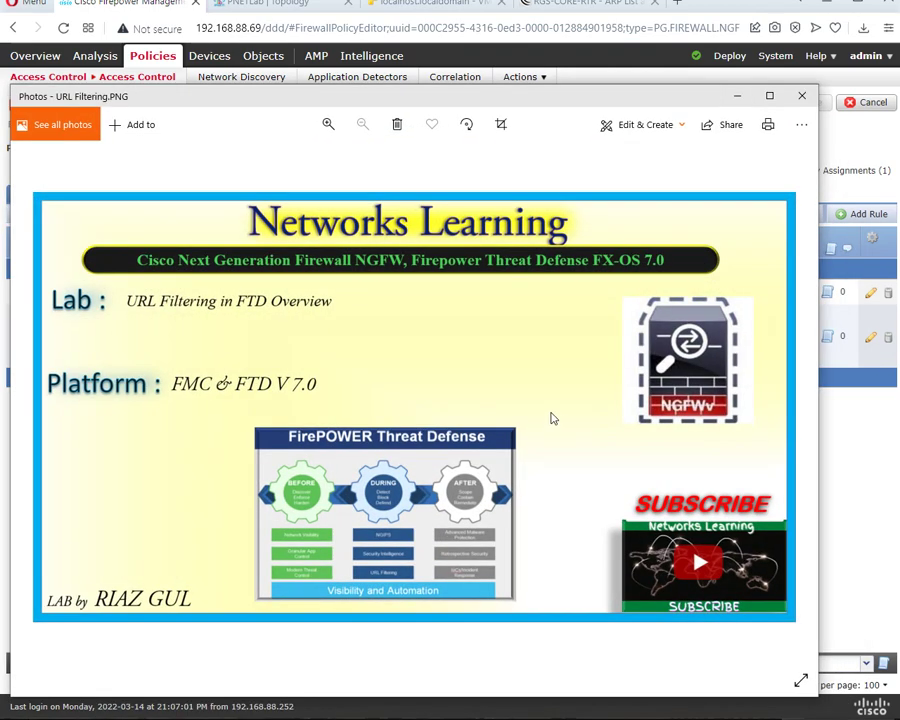